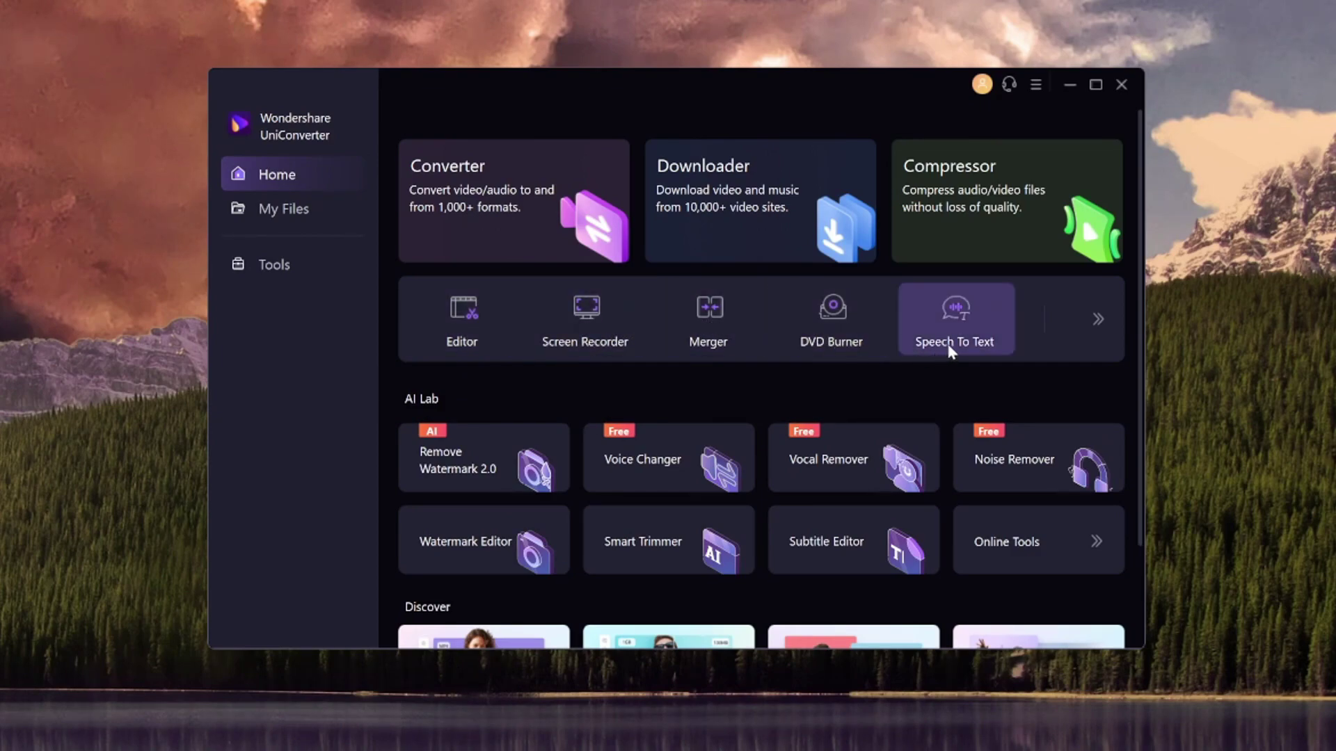
Step: Browse the full list of available tools
click(1097, 320)
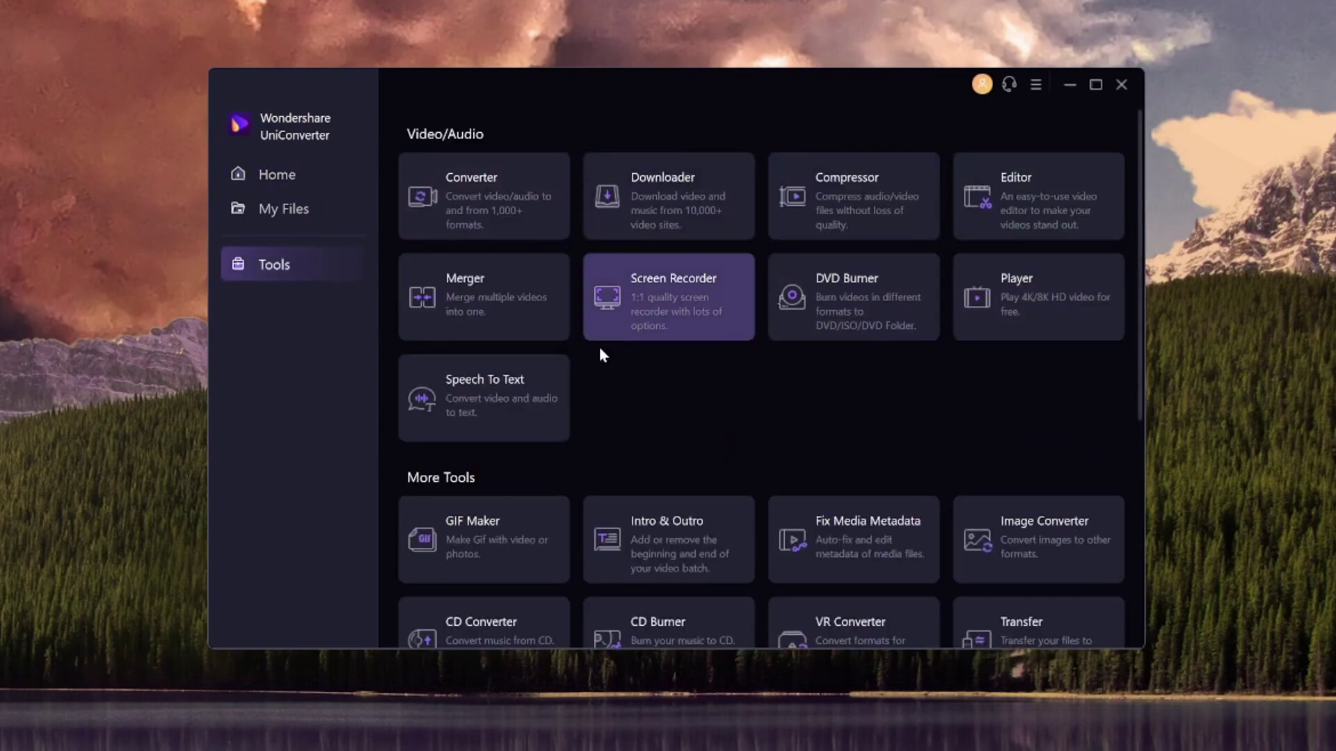
scroll(681, 403, down, 4)
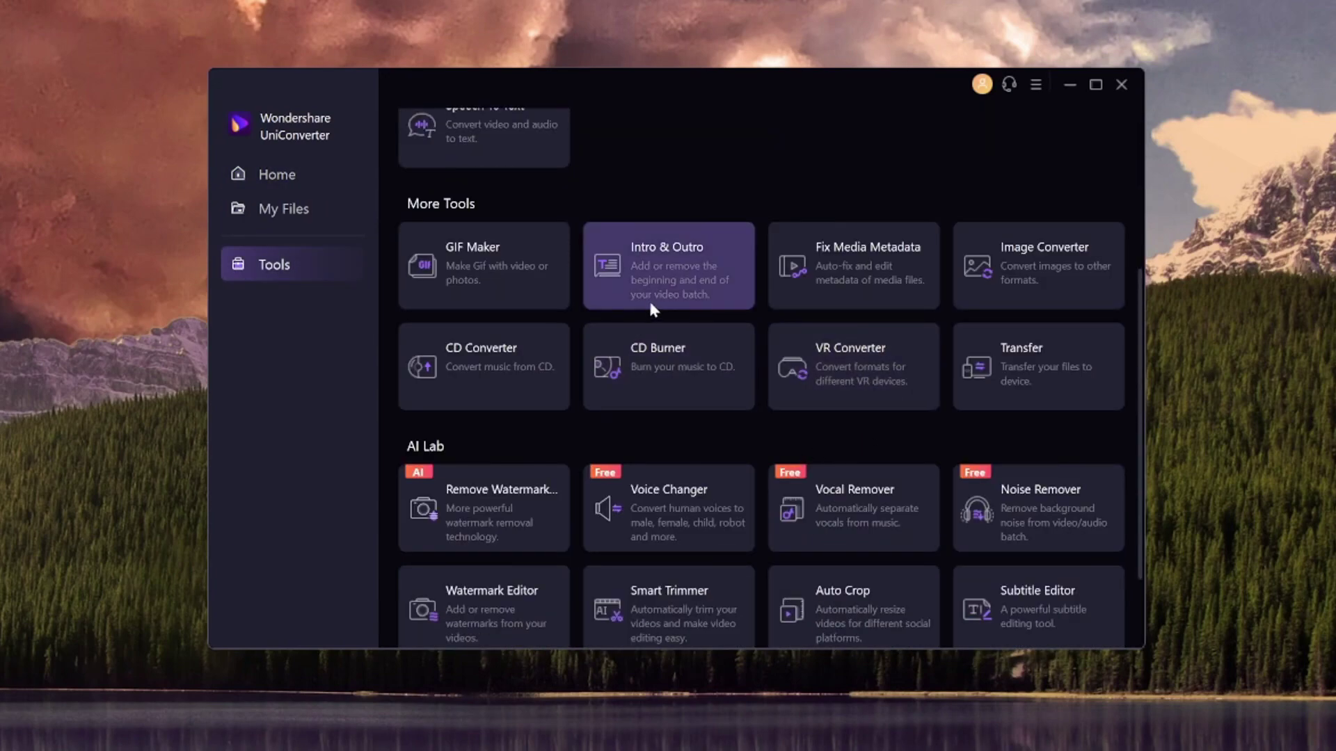
scroll(650, 298, up, 4)
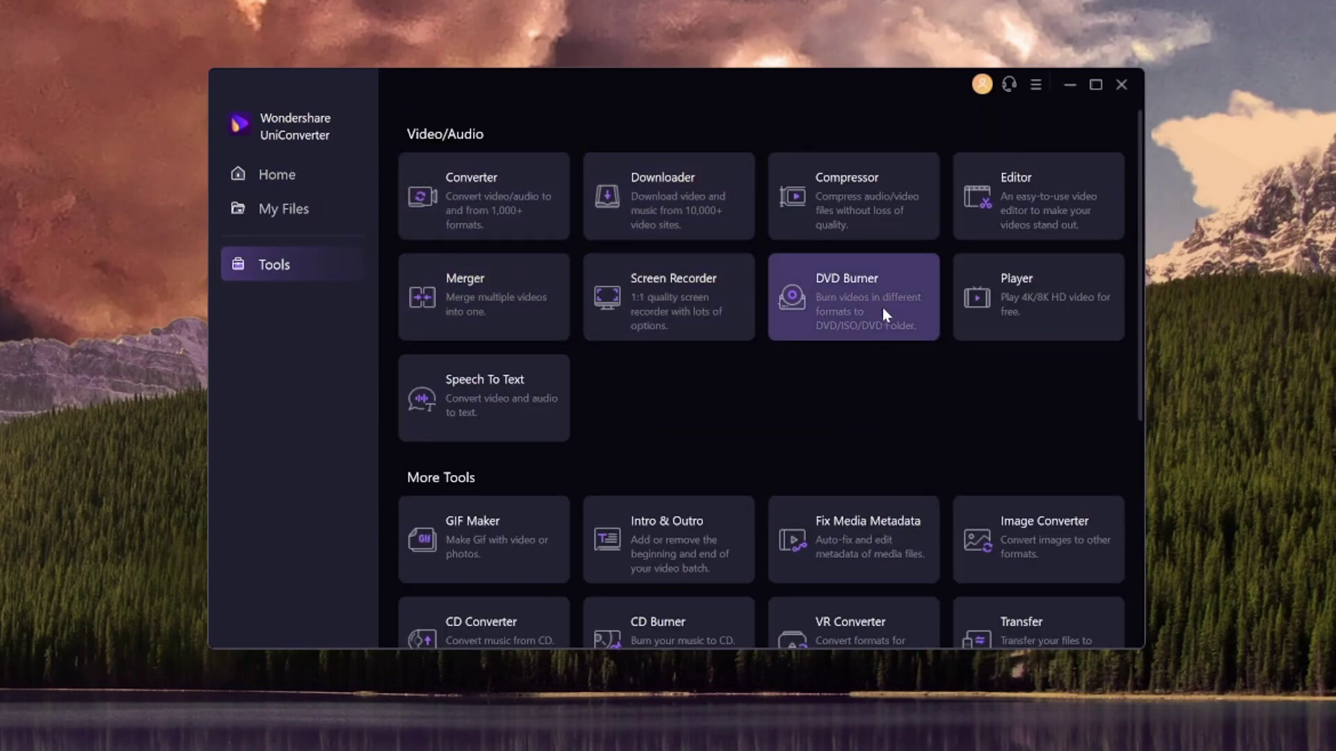
scroll(759, 368, down, 2)
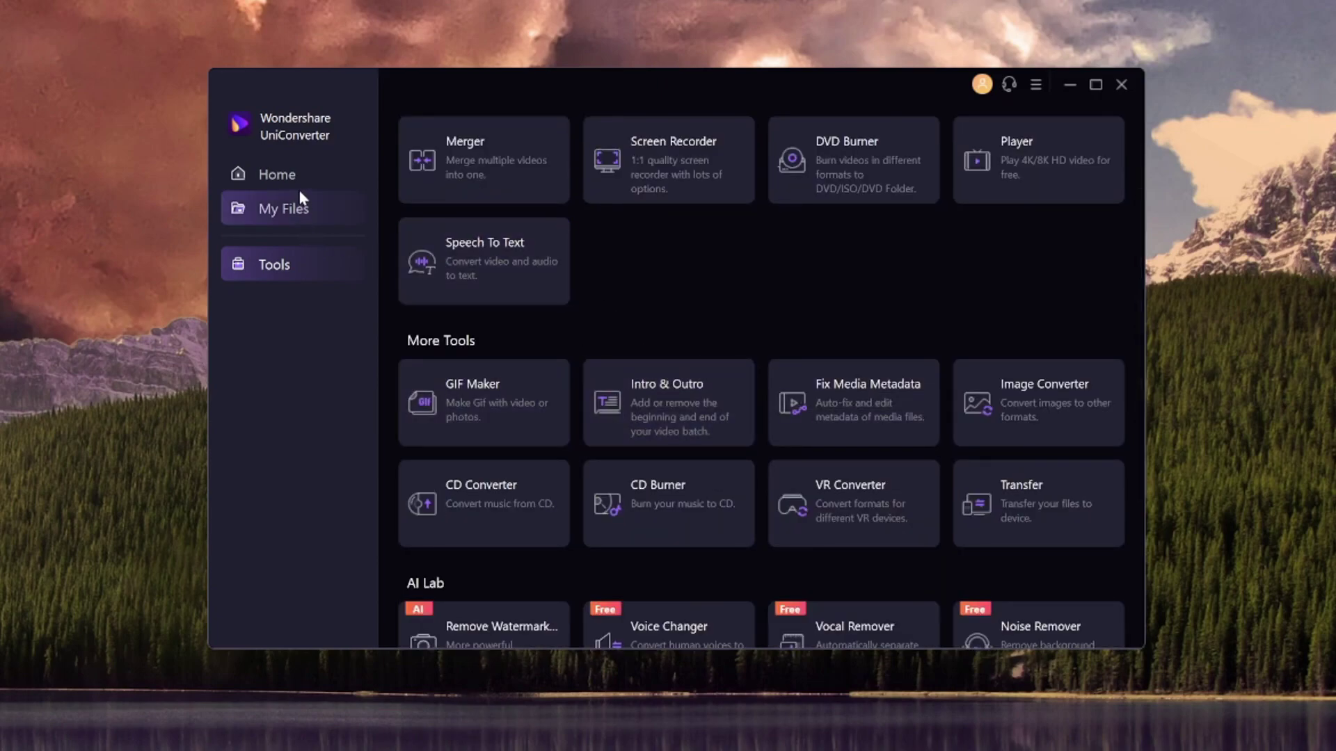
Step: Return to the Home overview and open the Video Converter's output format list
click(277, 176)
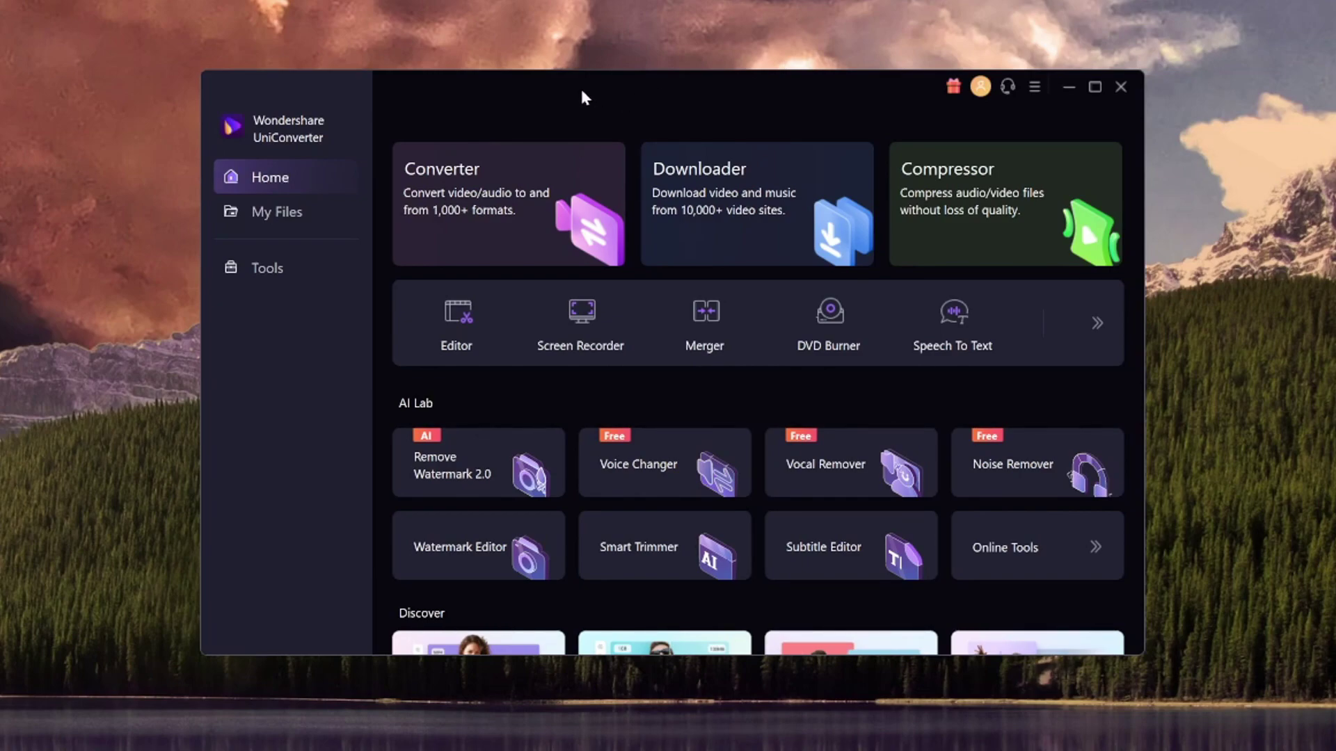
click(512, 216)
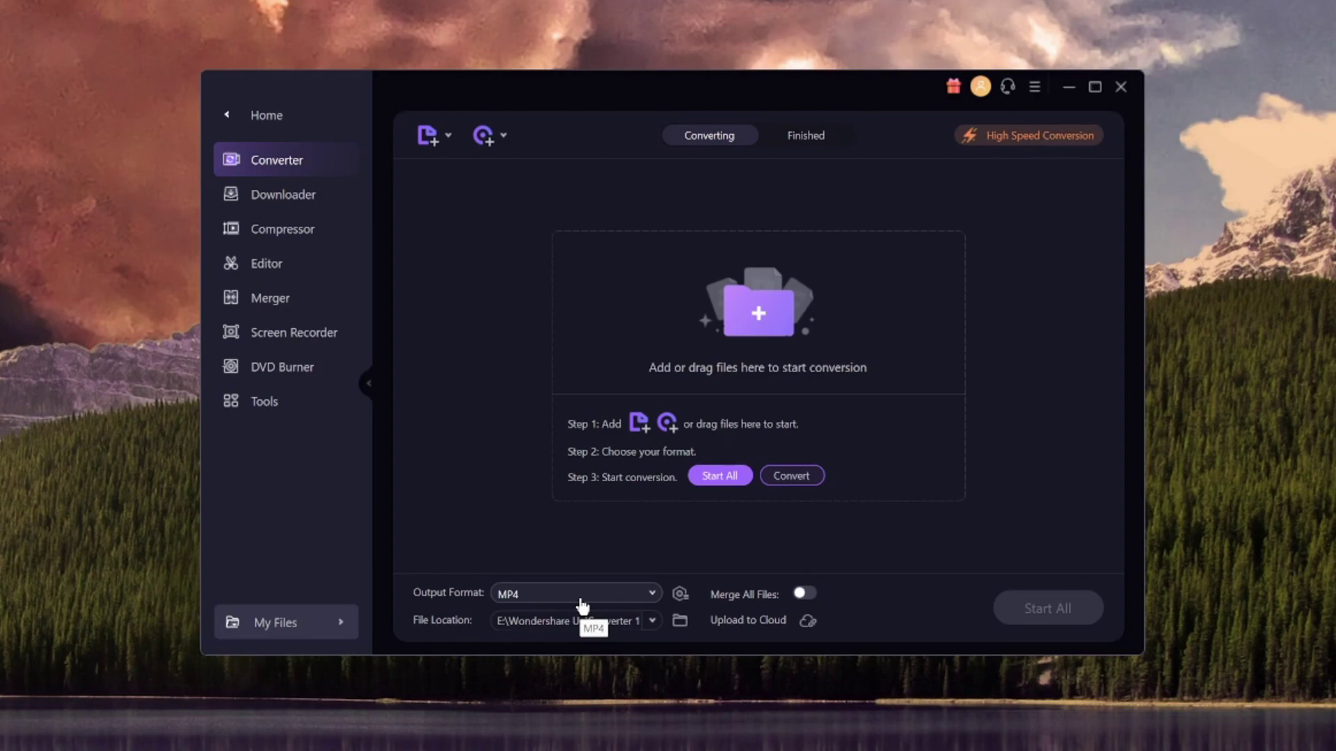
click(648, 595)
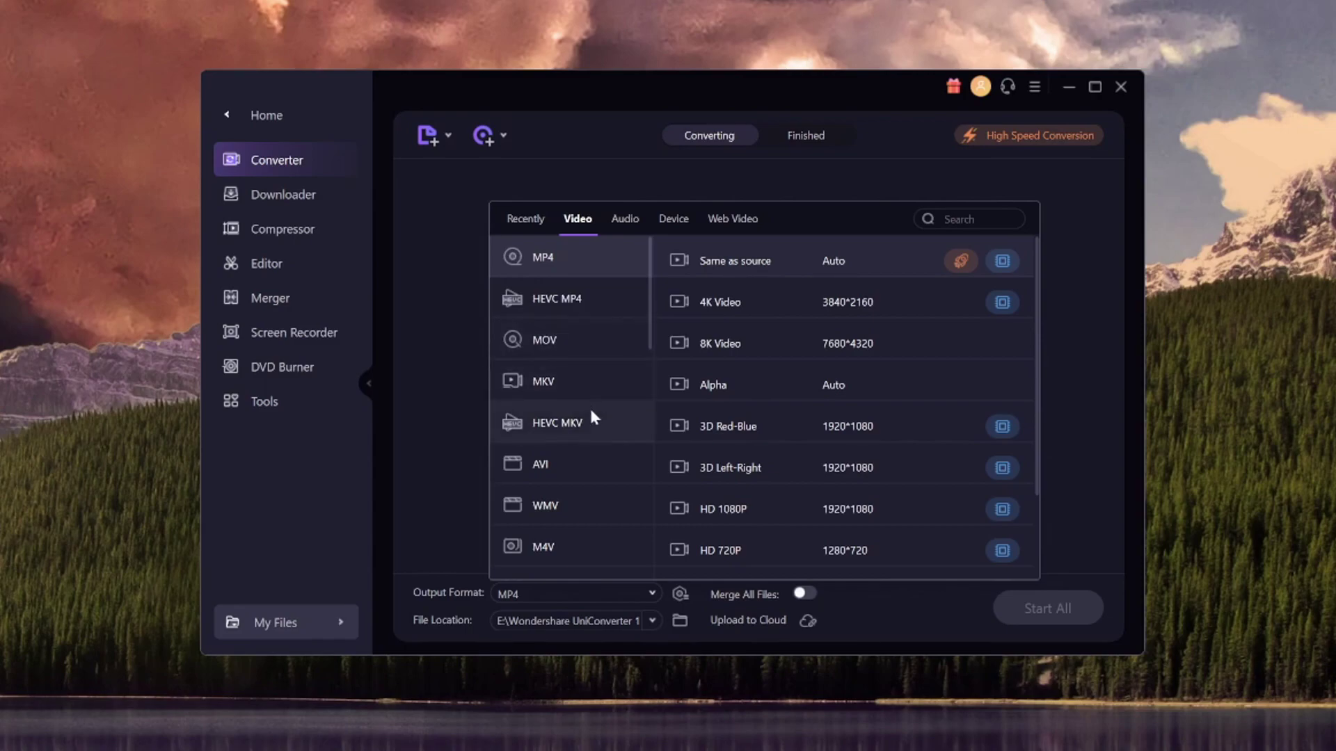
Step: Pick MKV with the HD 1080P preset from the Video formats, then close the format popup
scroll(592, 421, down, 5)
scroll(579, 435, up, 5)
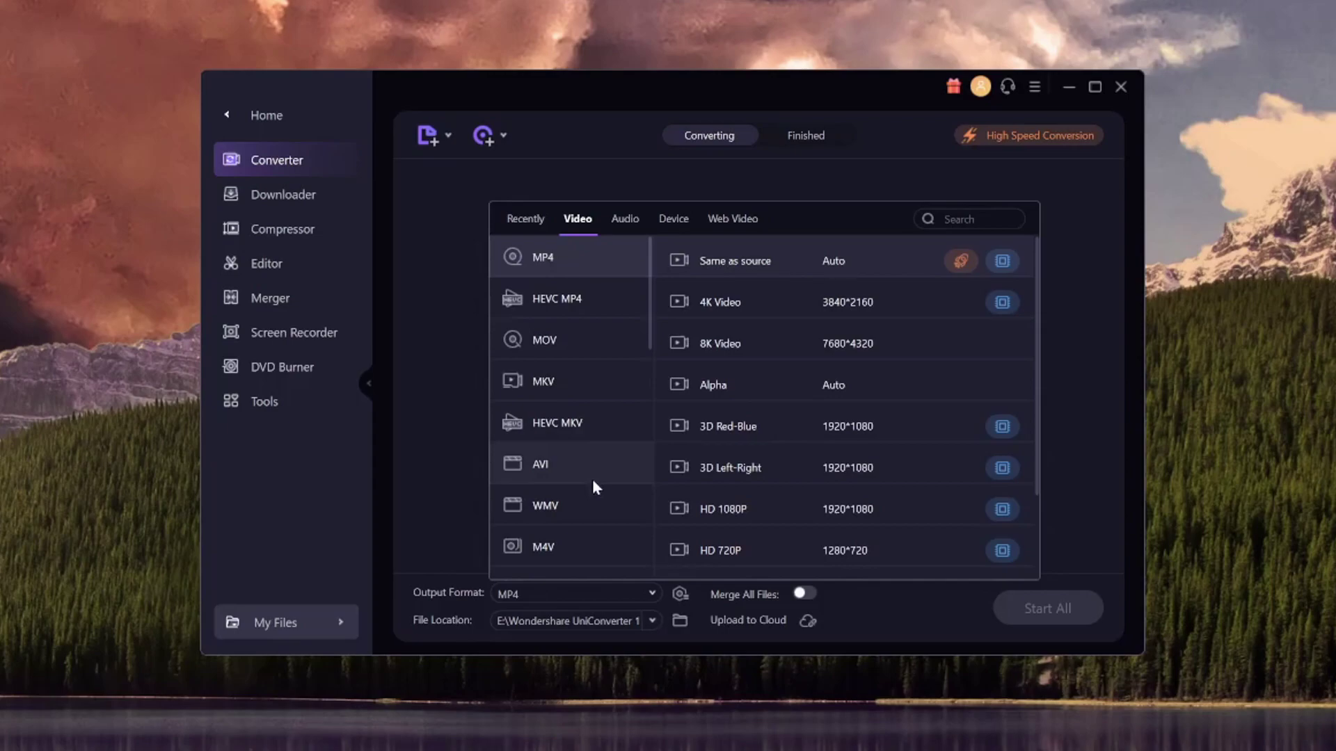
scroll(594, 503, down, 2)
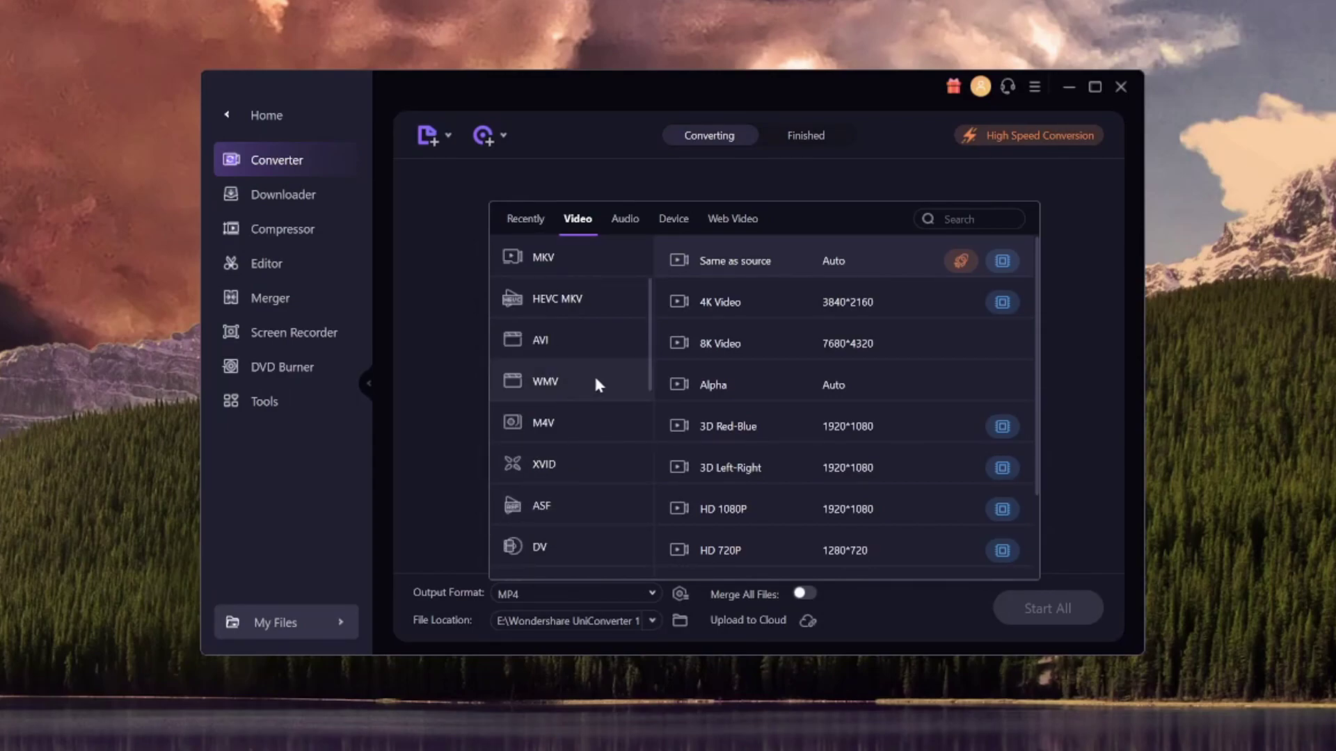
scroll(590, 500, down, 4)
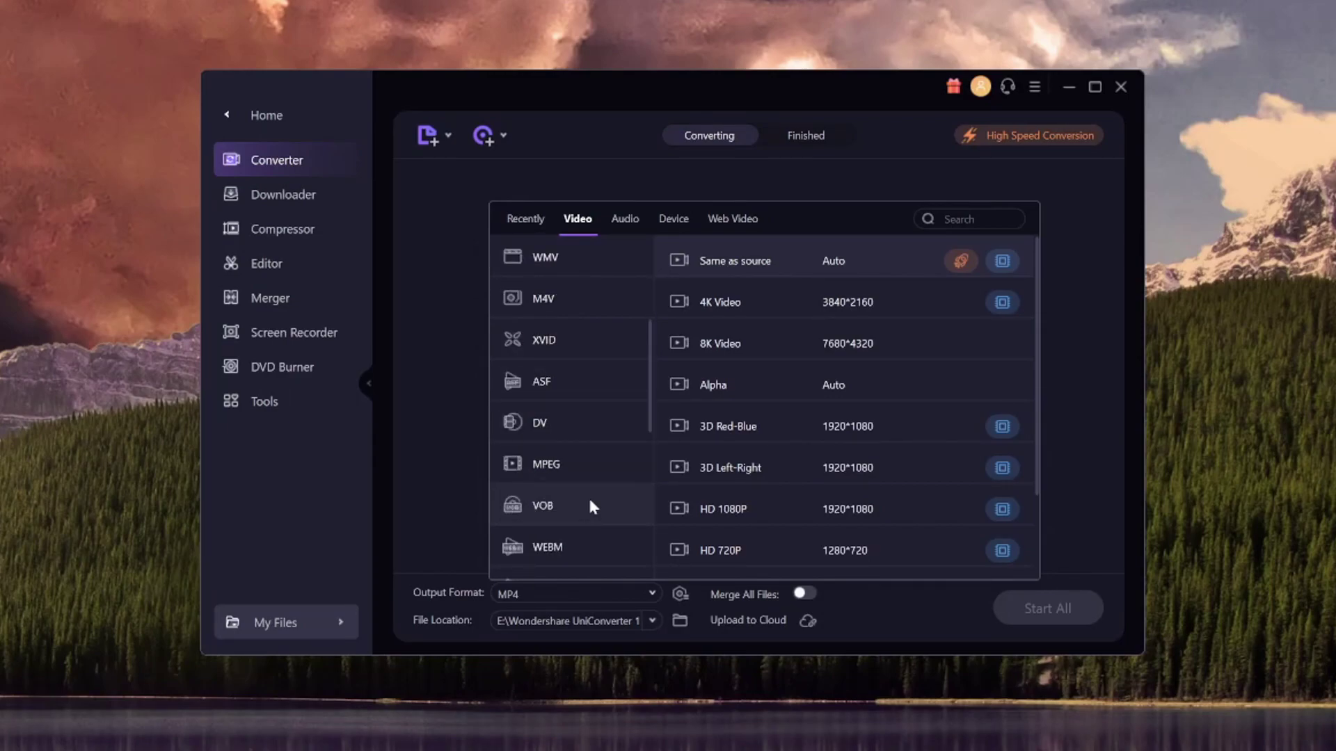
scroll(587, 487, down, 2)
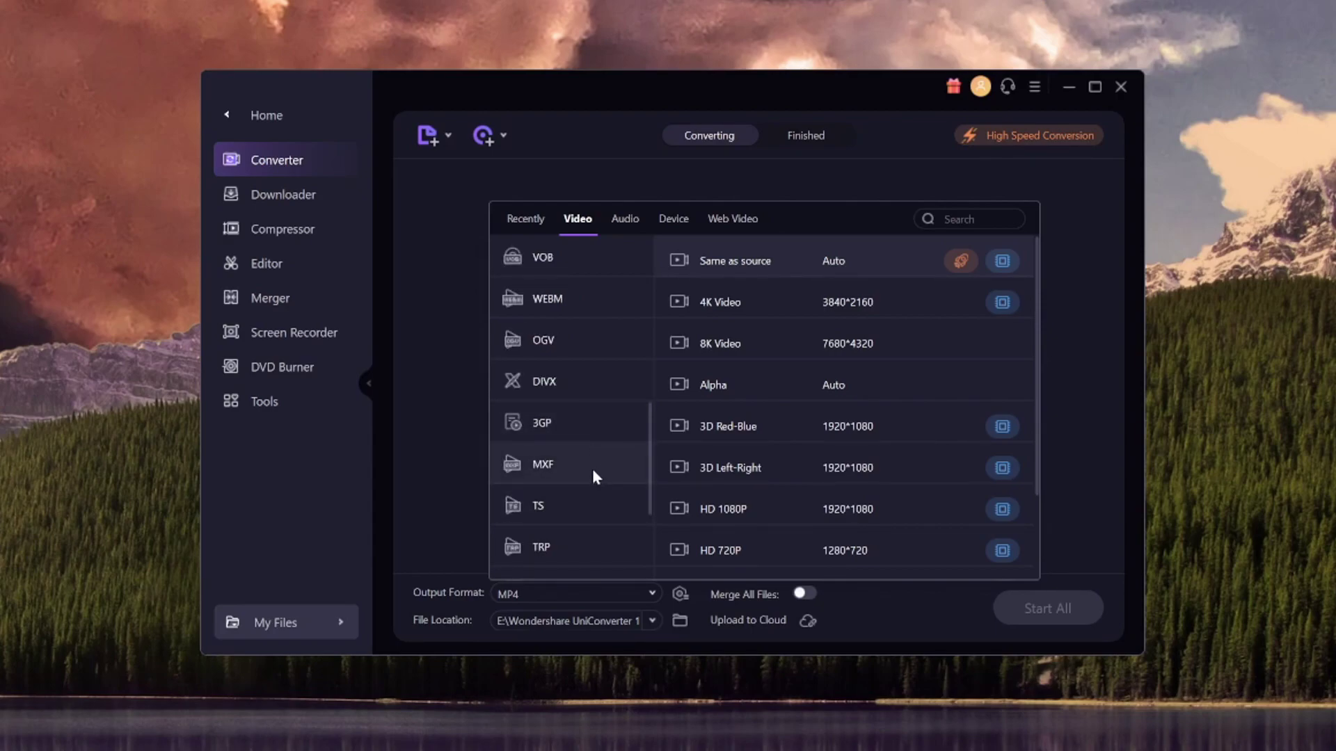
scroll(586, 459, up, 8)
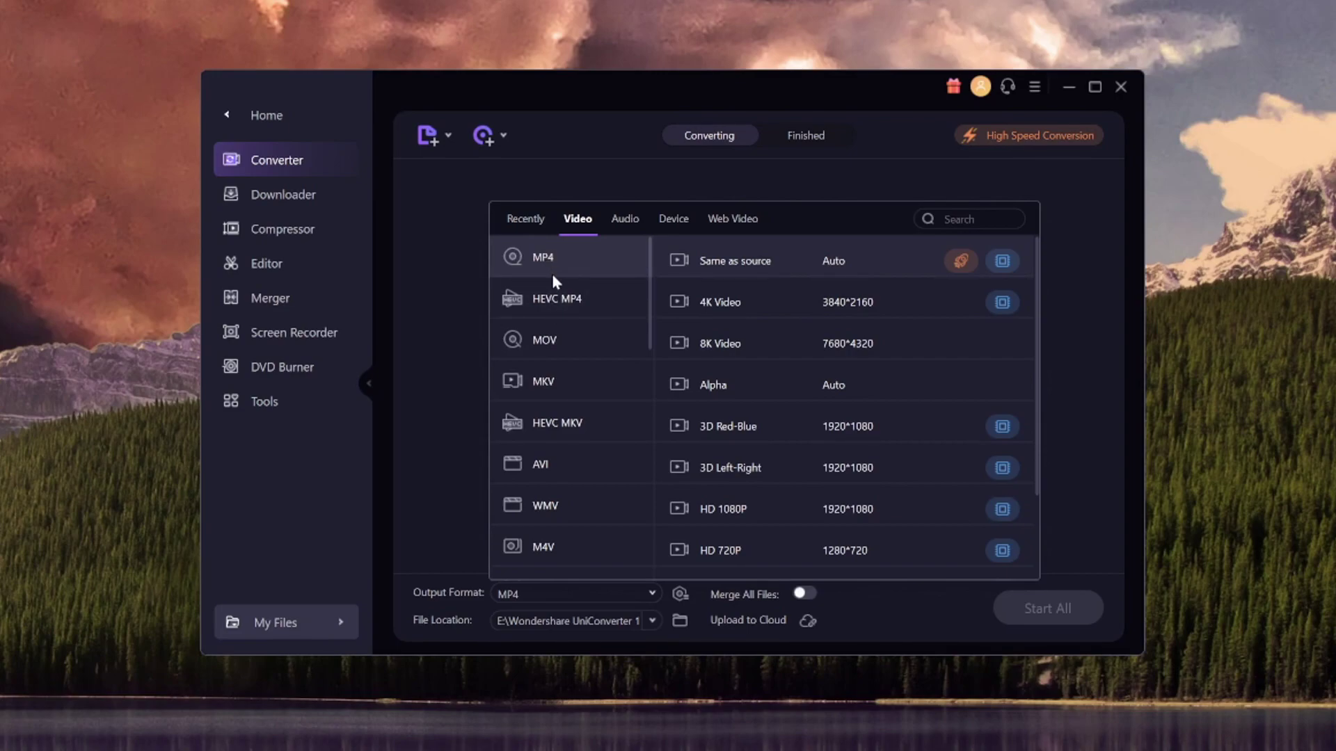
click(594, 384)
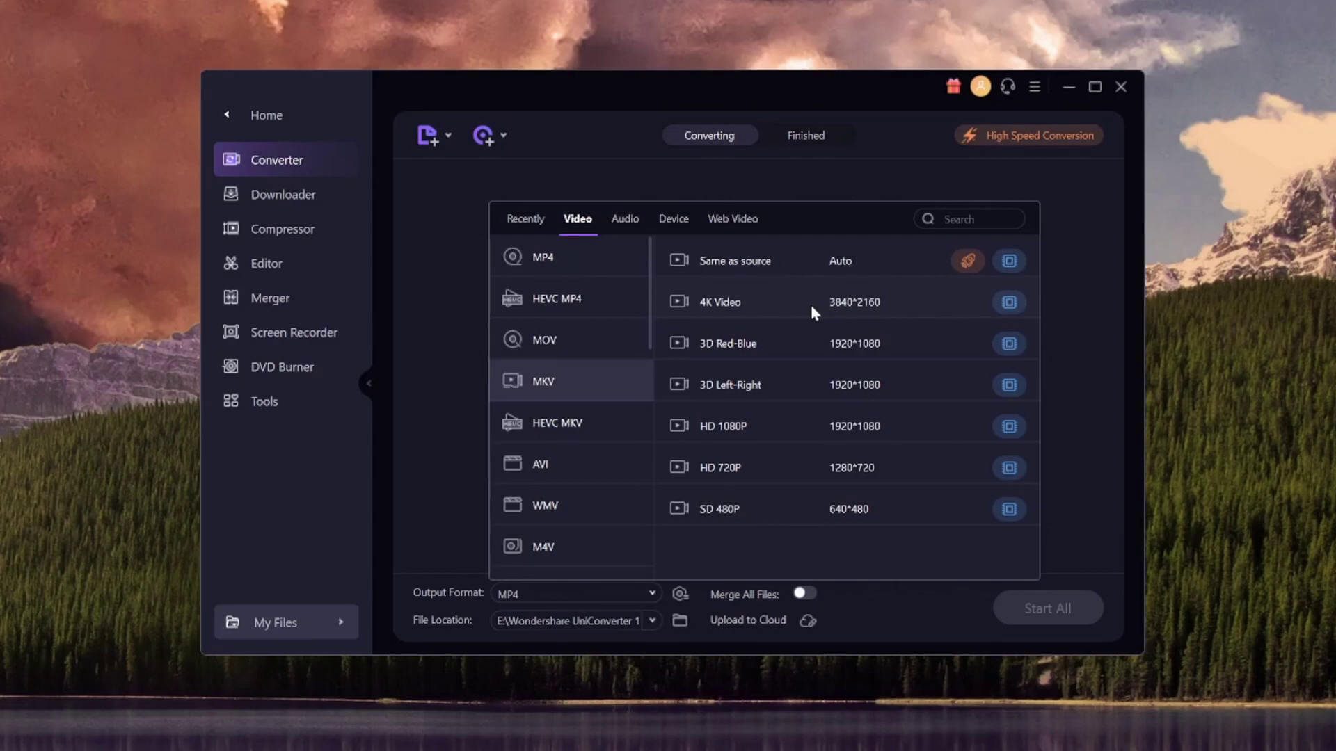
click(748, 432)
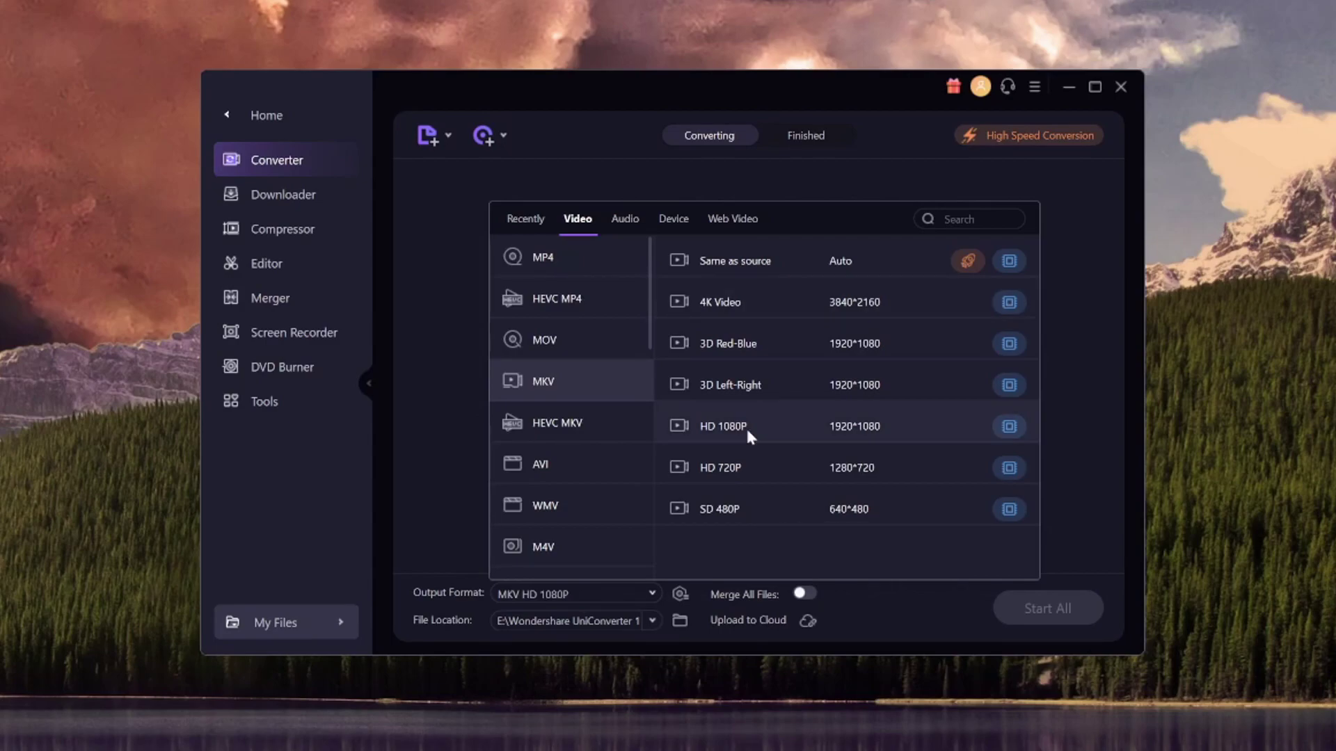
click(783, 422)
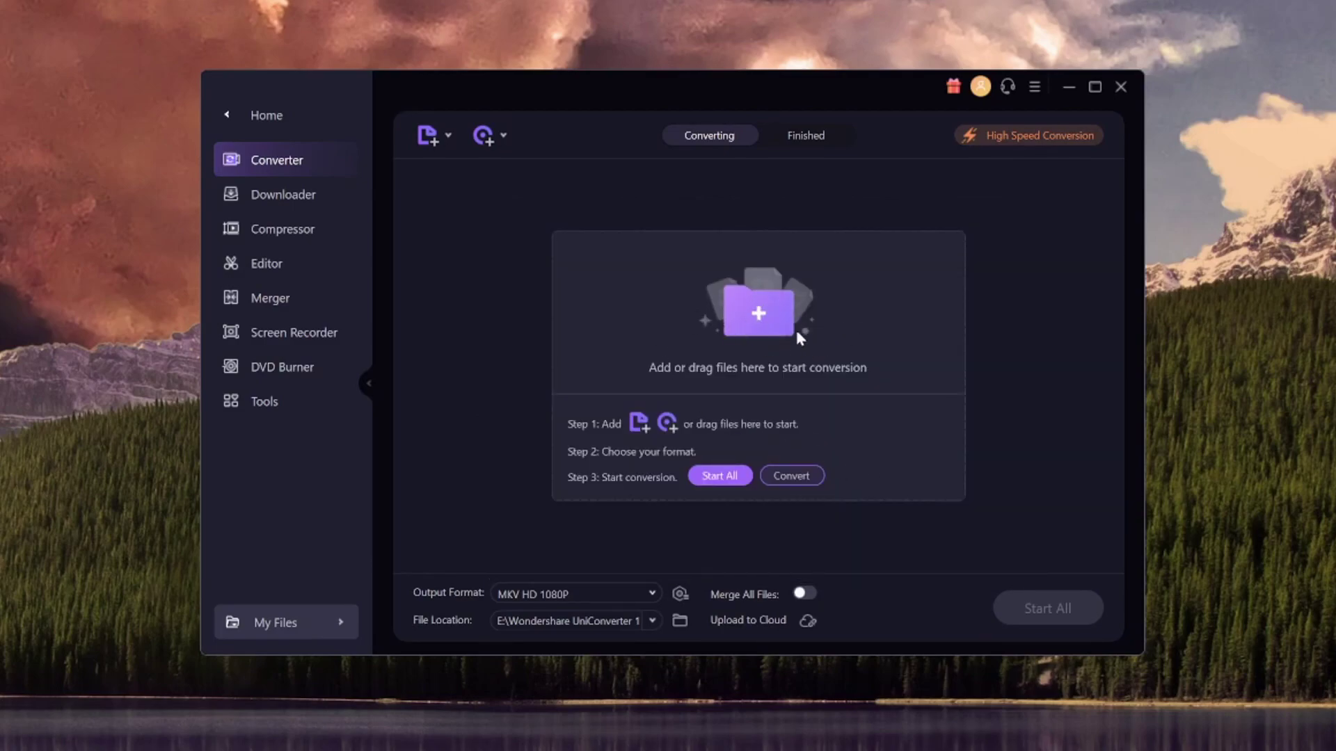
Step: Add the MP4 'How To Use Wondershare Uniconverter 15 (2023)' and check its subtitle options
click(776, 310)
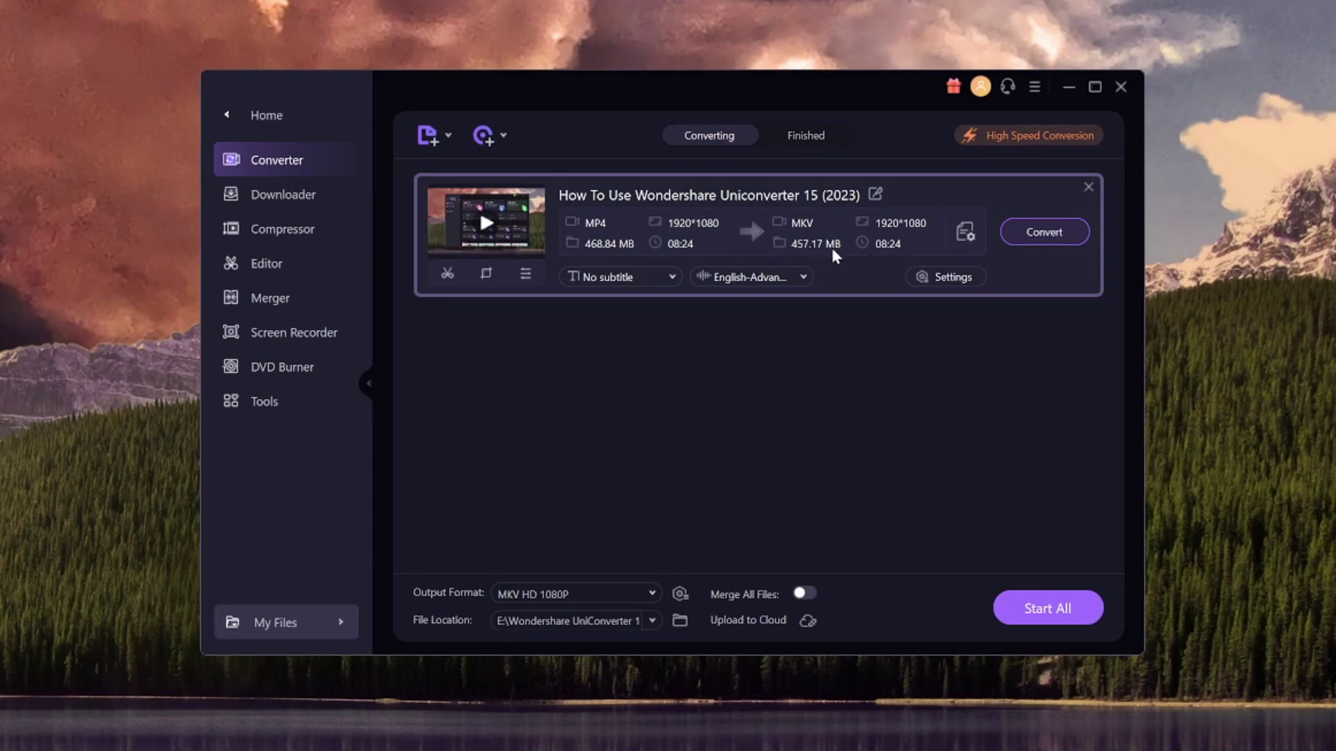
click(632, 281)
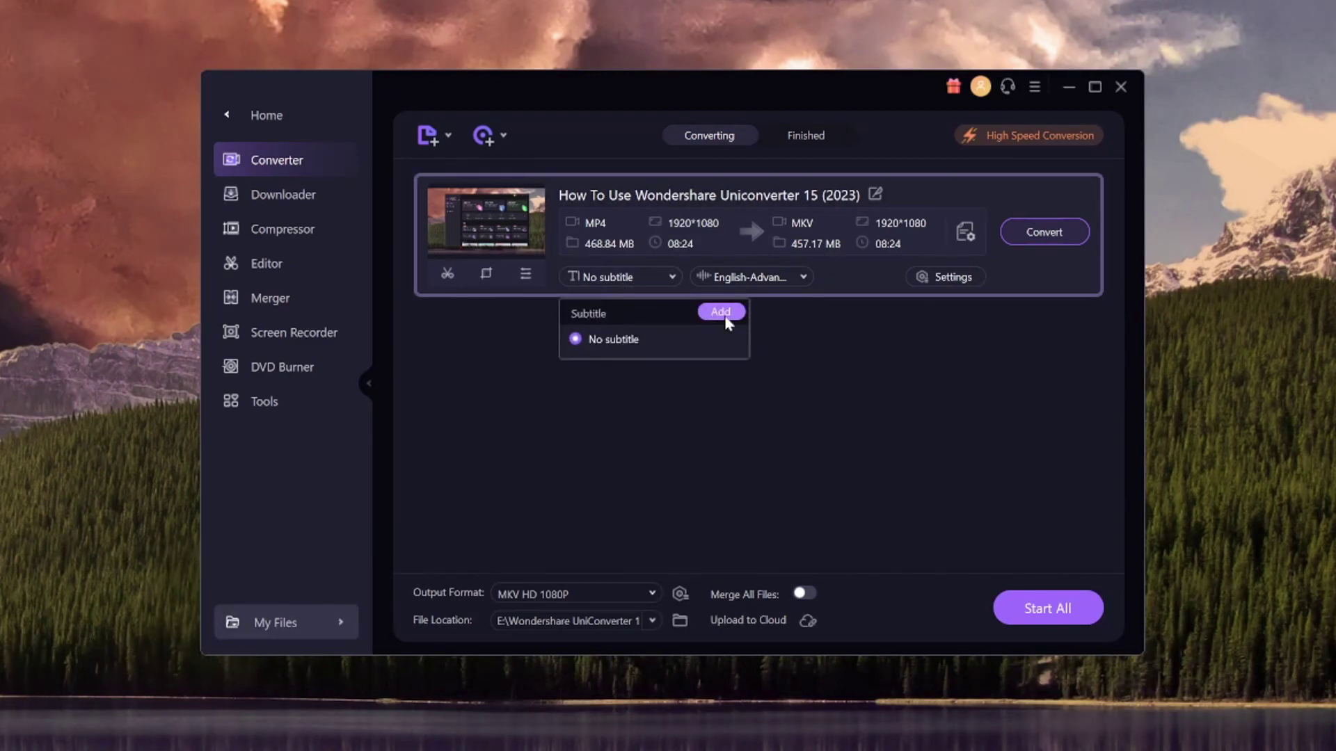
Step: Check the video's audio track options, then open the file's HD 1080P Settings dialog
click(768, 281)
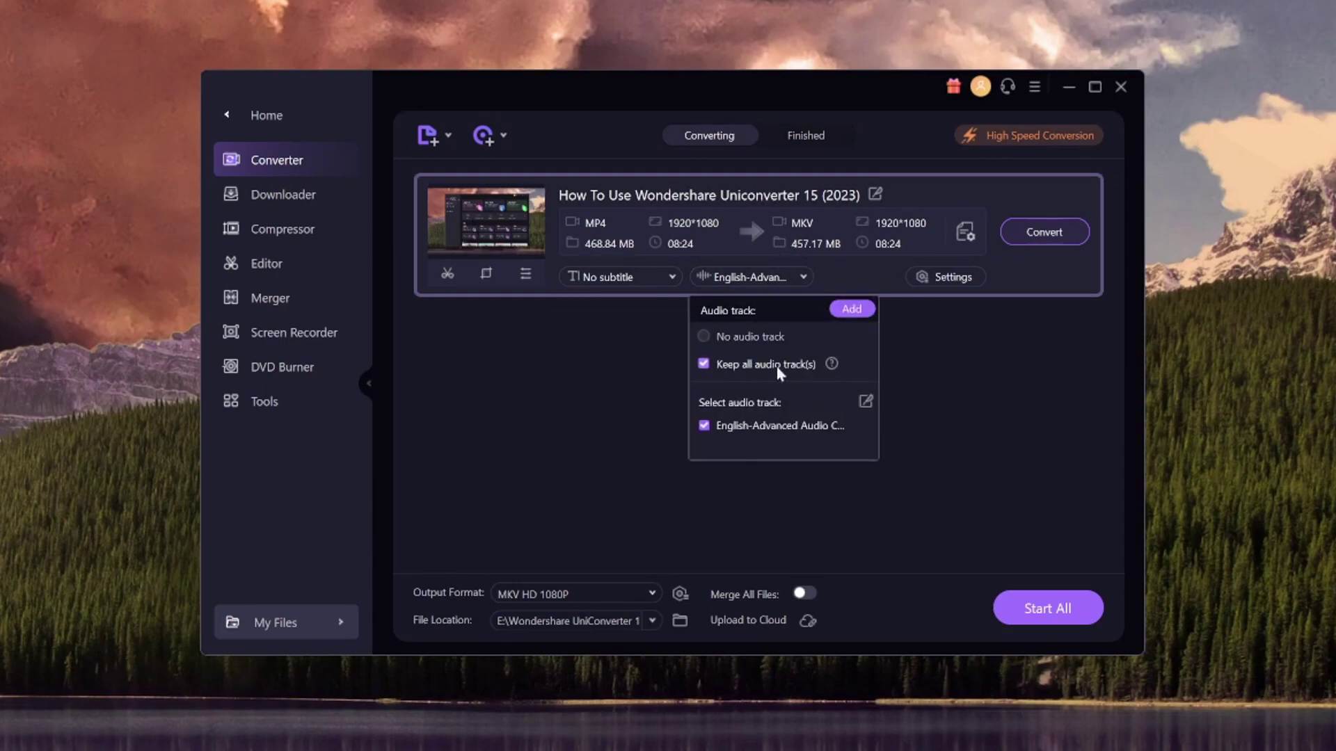
click(945, 278)
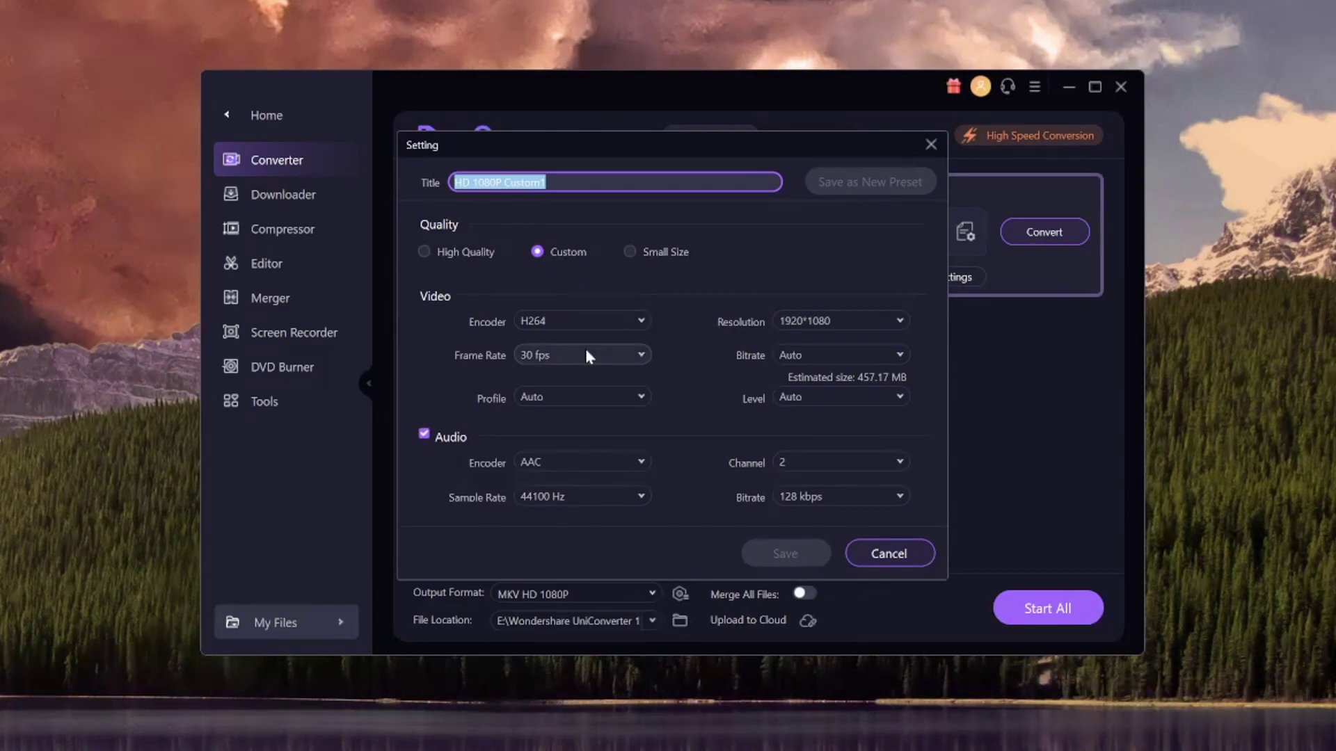
Step: Set frame rate to 60 fps, audio bitrate to 320 kbps, and quality to High Quality
click(545, 358)
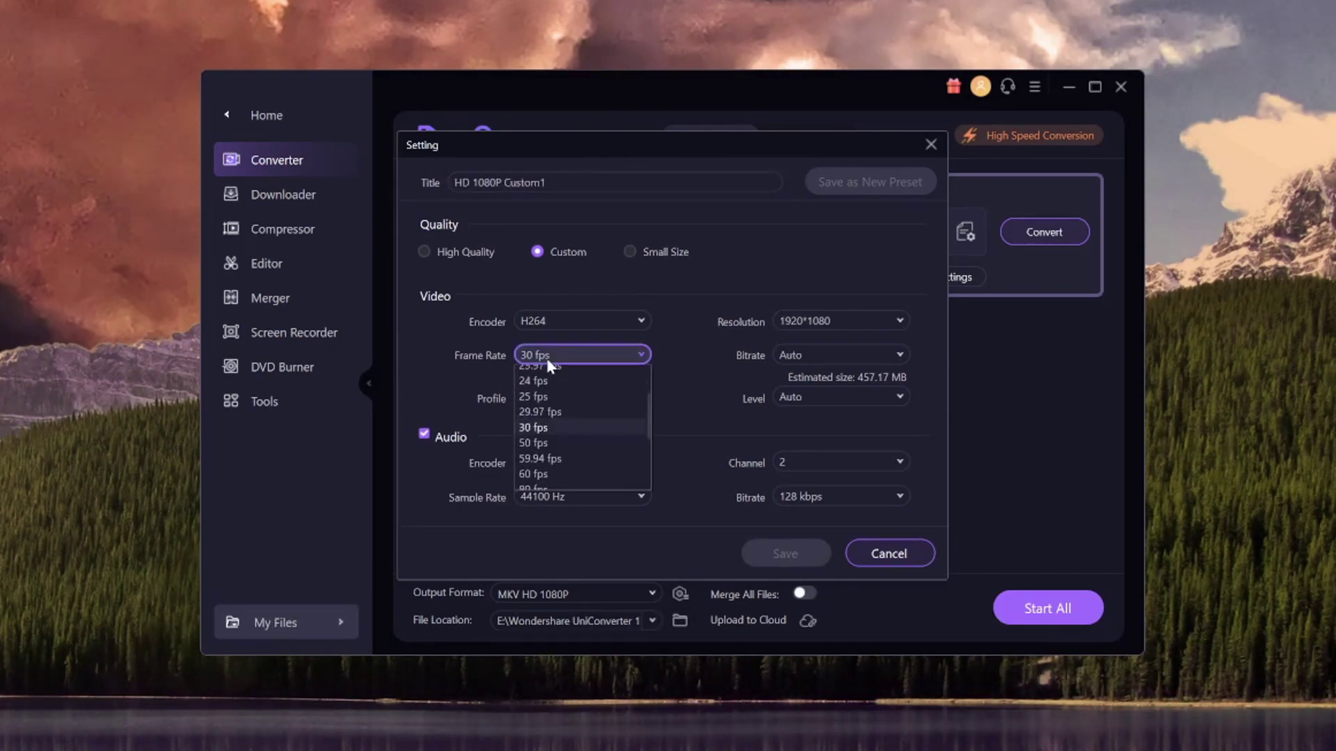
click(575, 473)
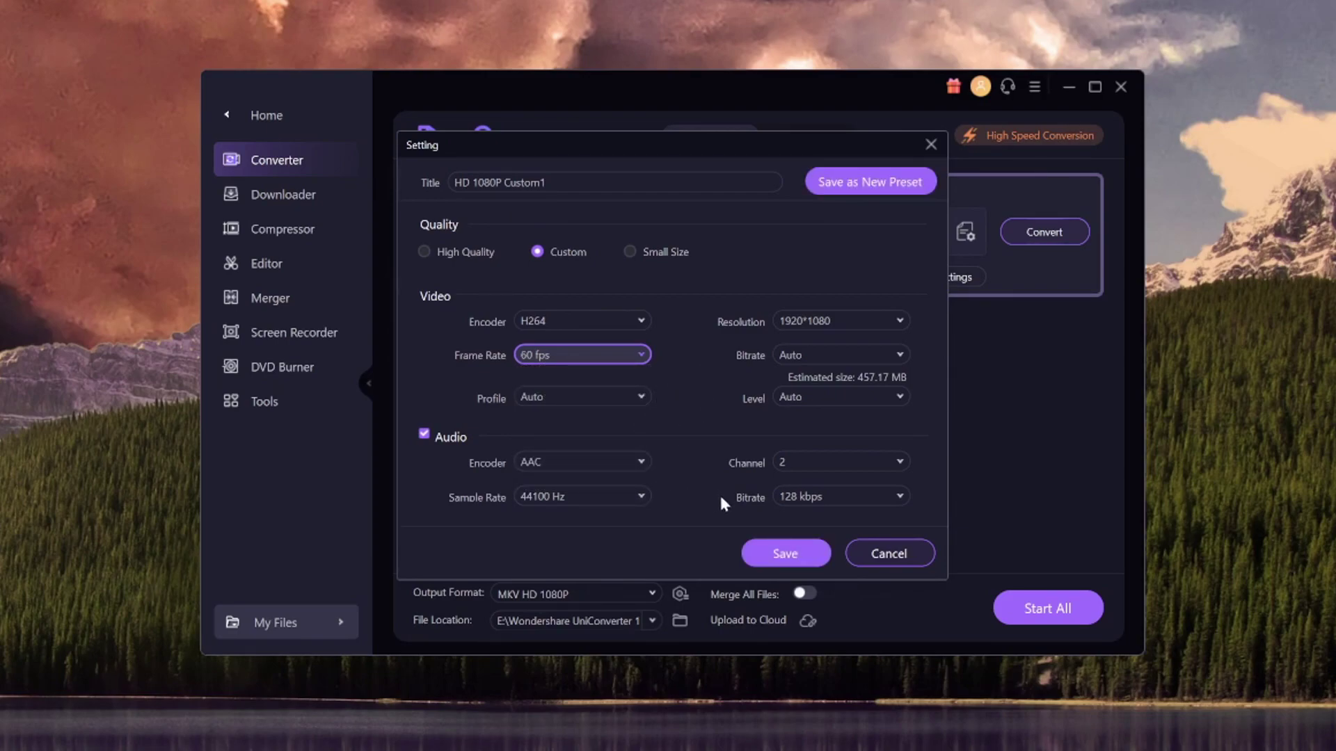
click(842, 496)
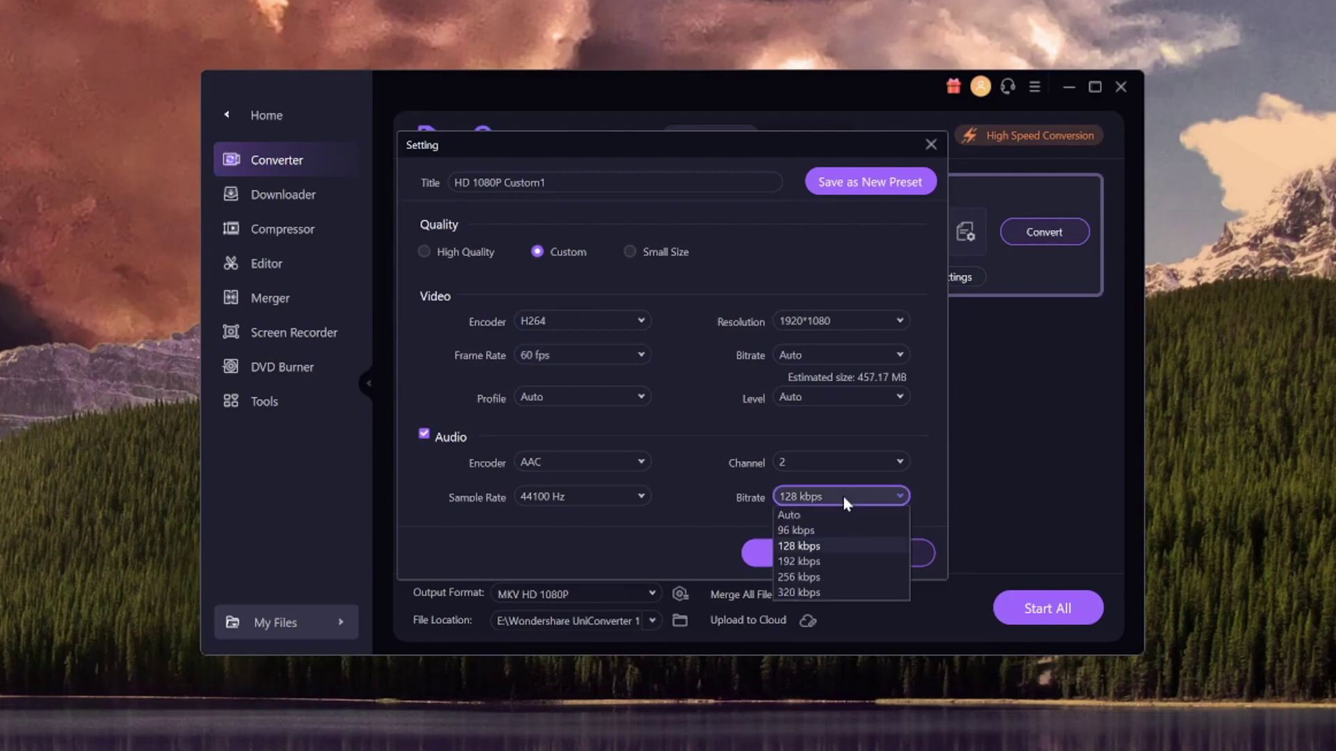
click(828, 591)
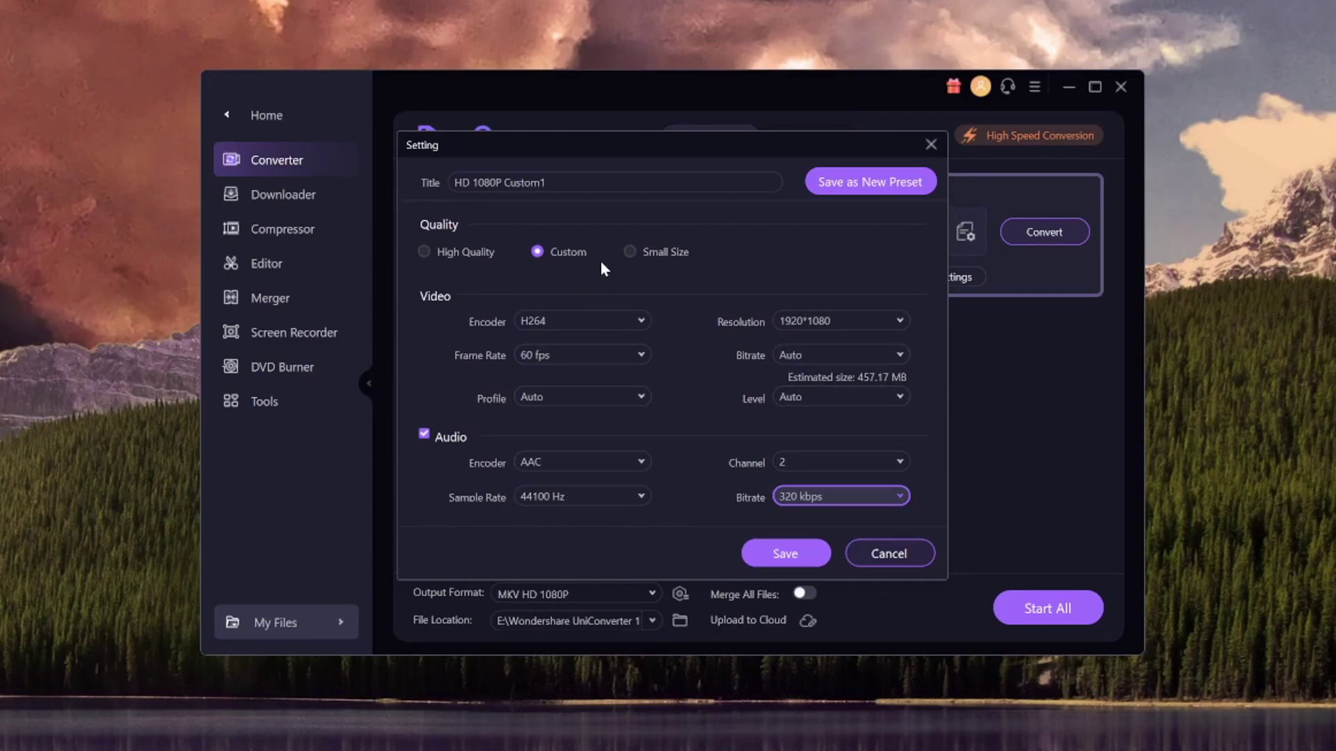
click(462, 252)
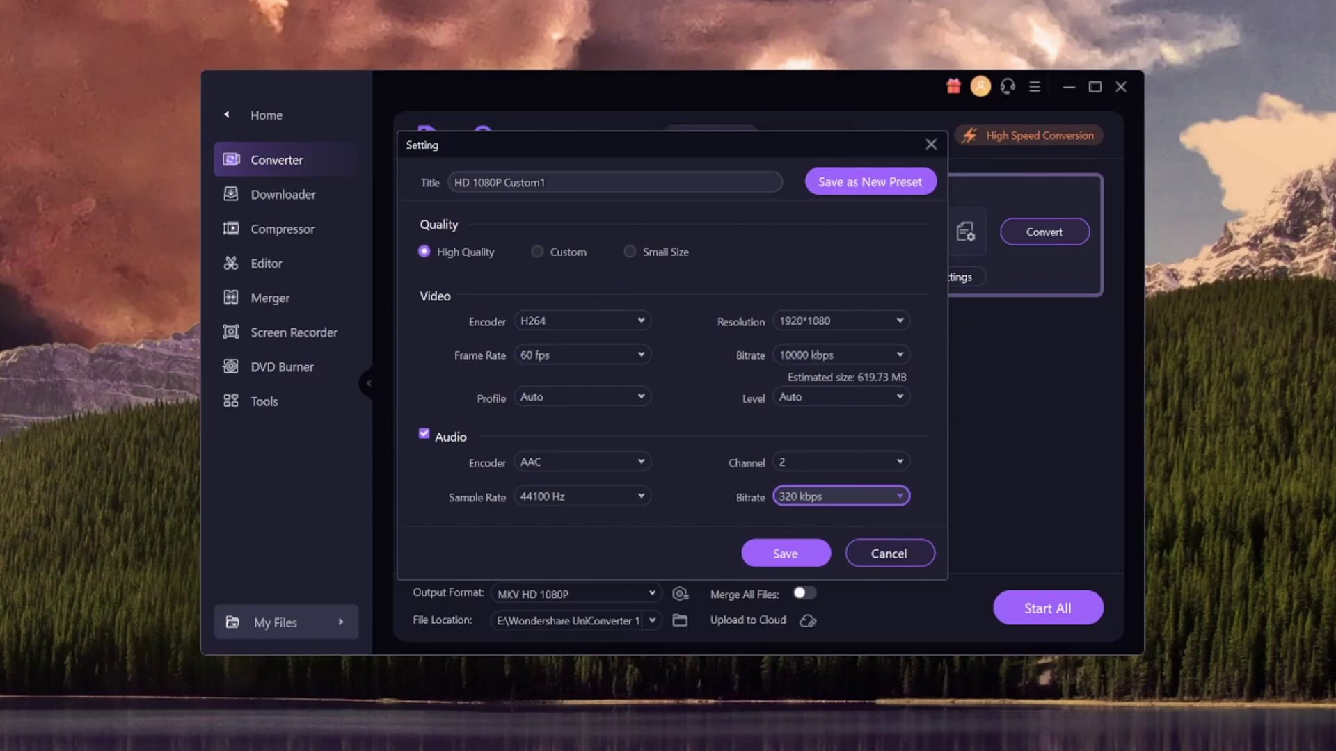
click(546, 182)
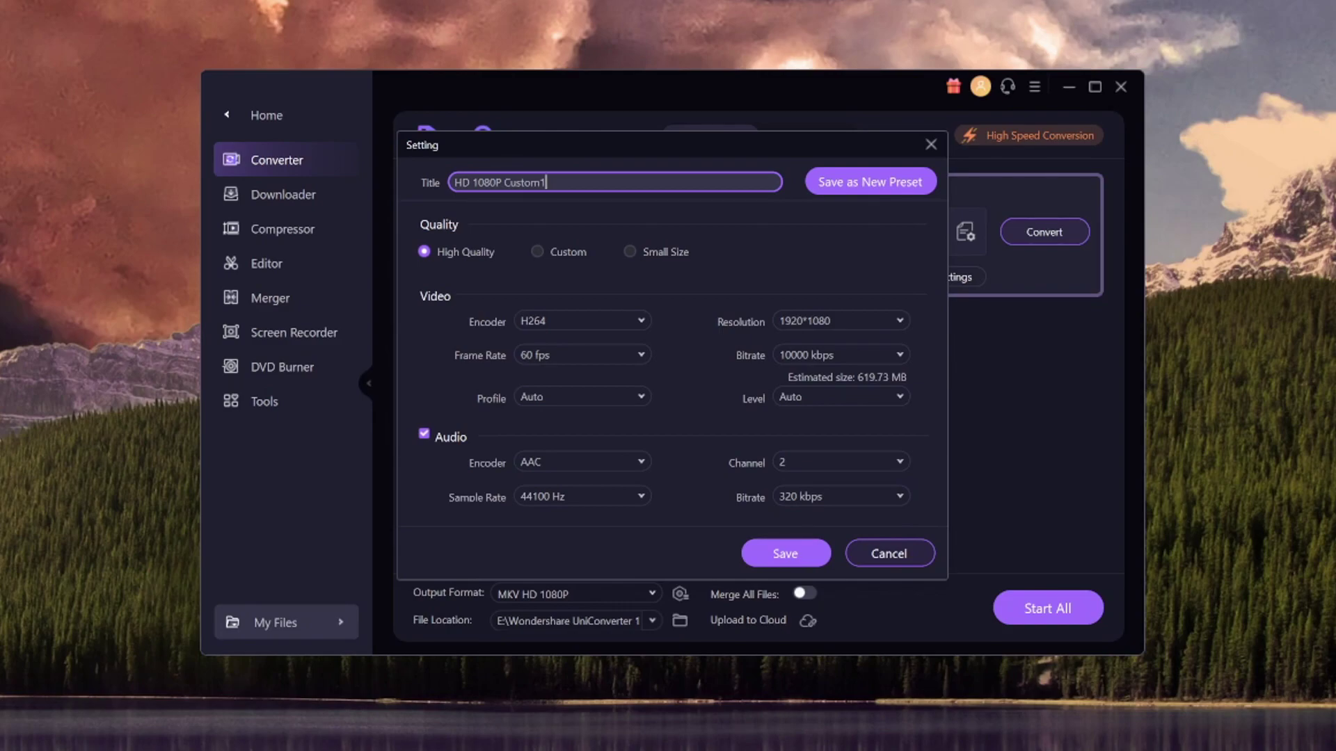
Step: Save the settings as new preset 'YouTube Preset', apply them, and start converting
key(ctrl+a)
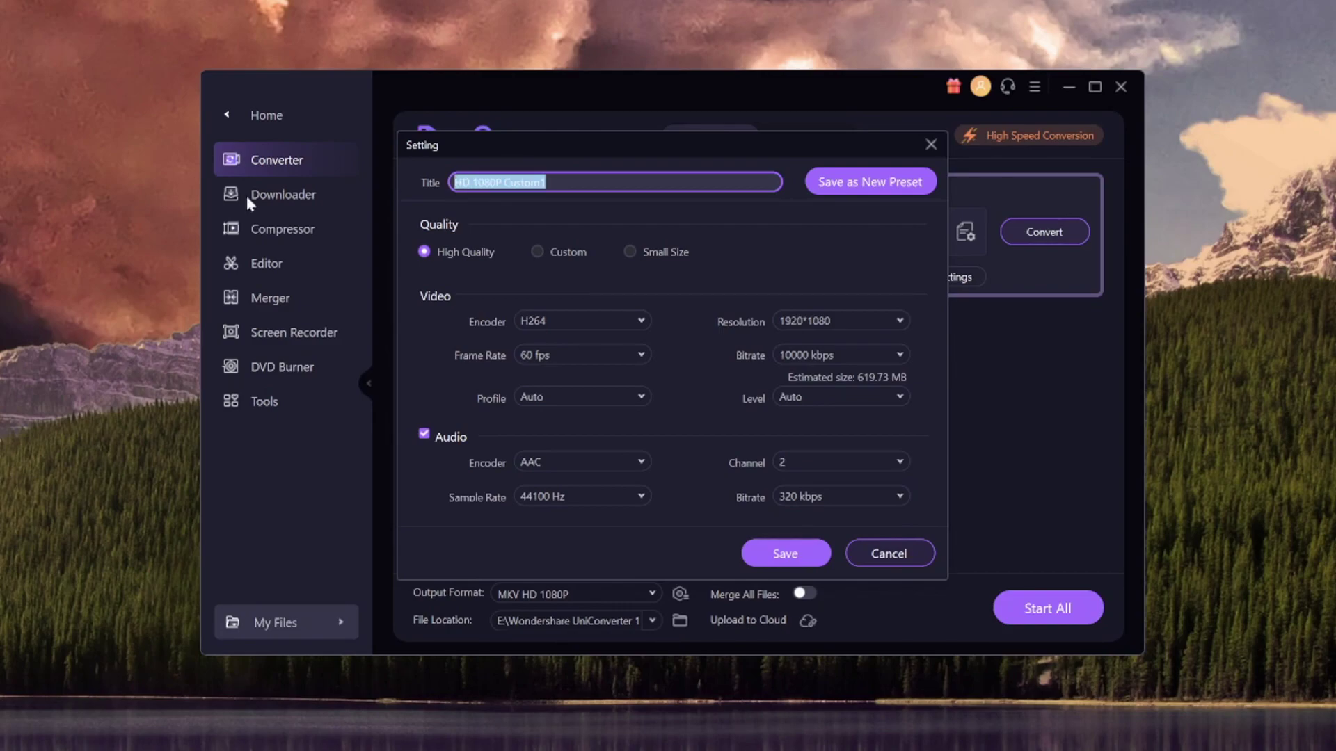
text(YouTube Preset)
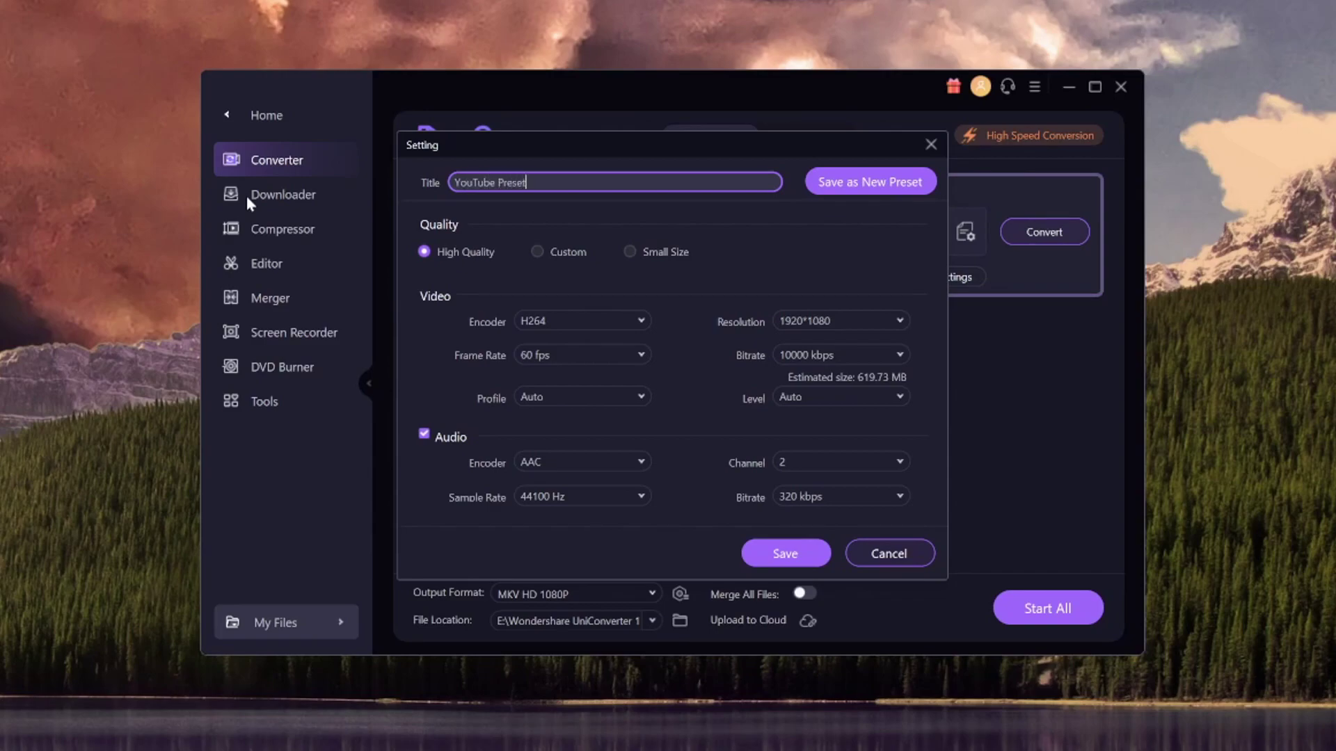
click(858, 186)
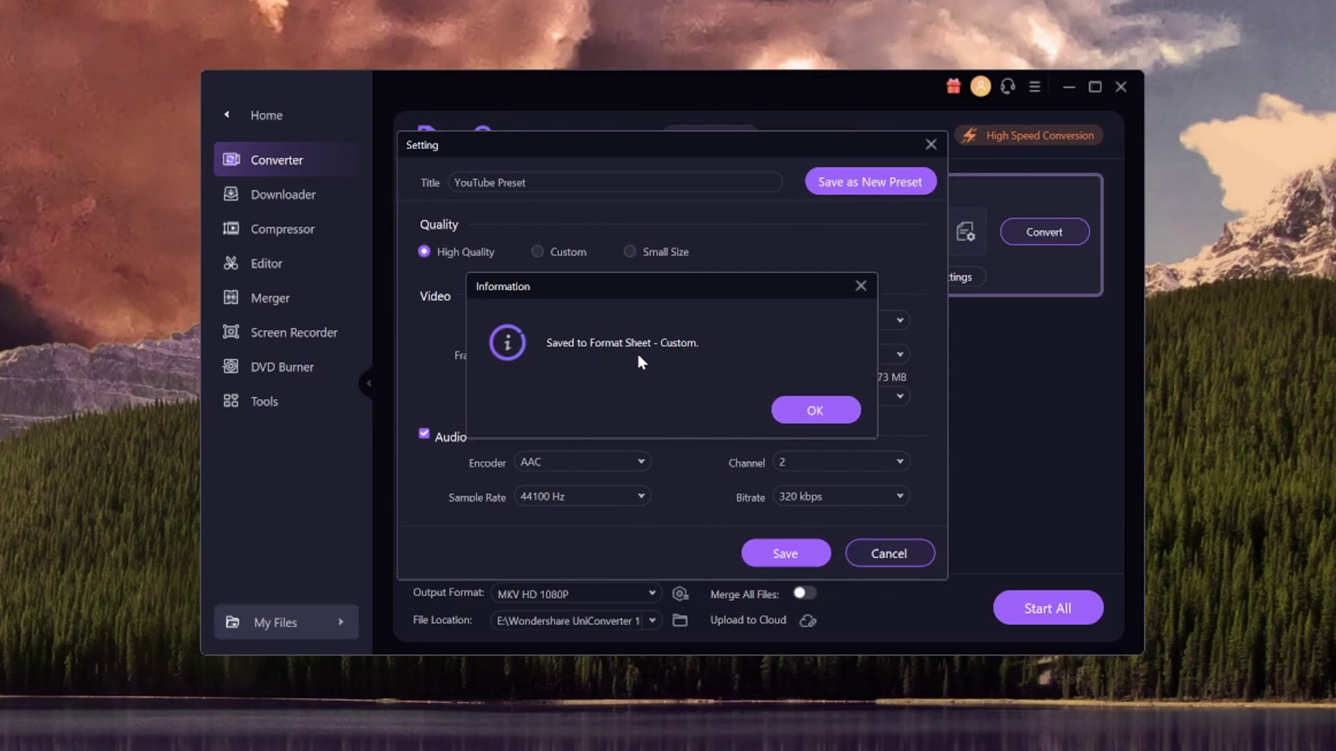
click(815, 410)
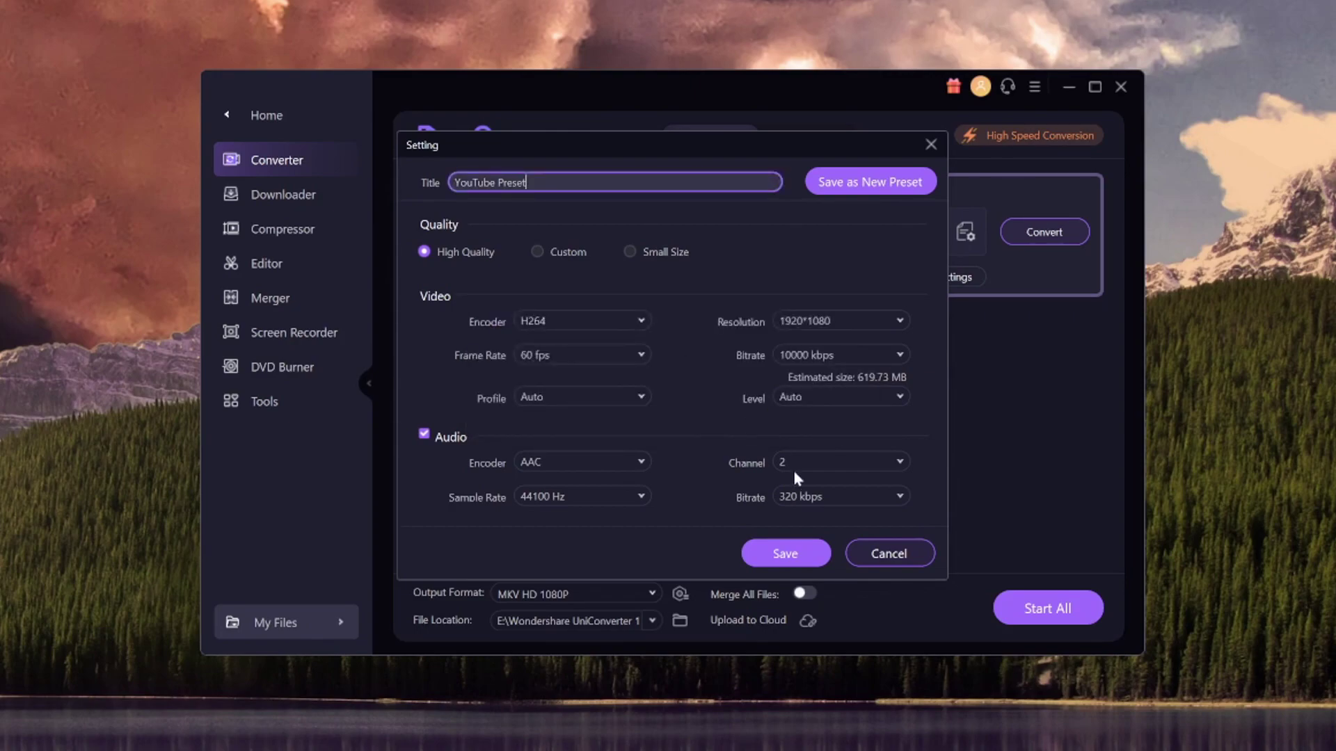
click(783, 553)
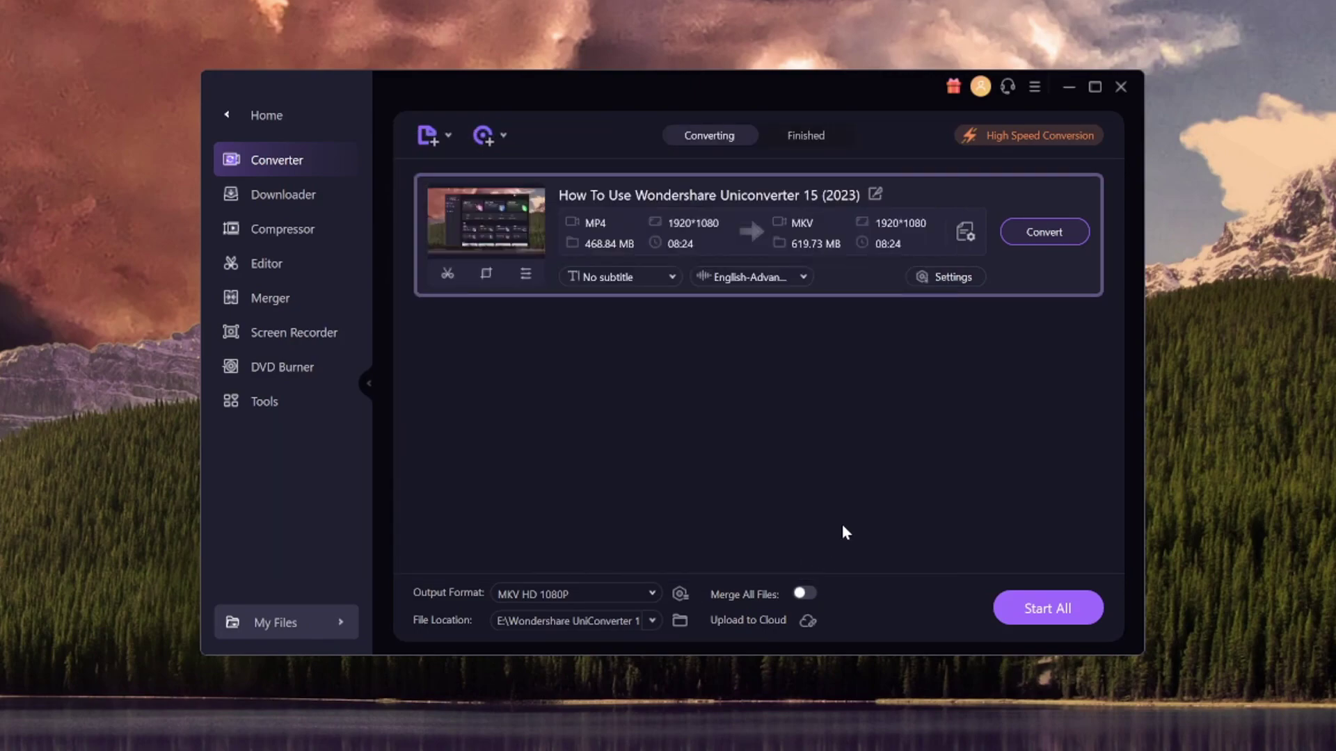
click(1037, 611)
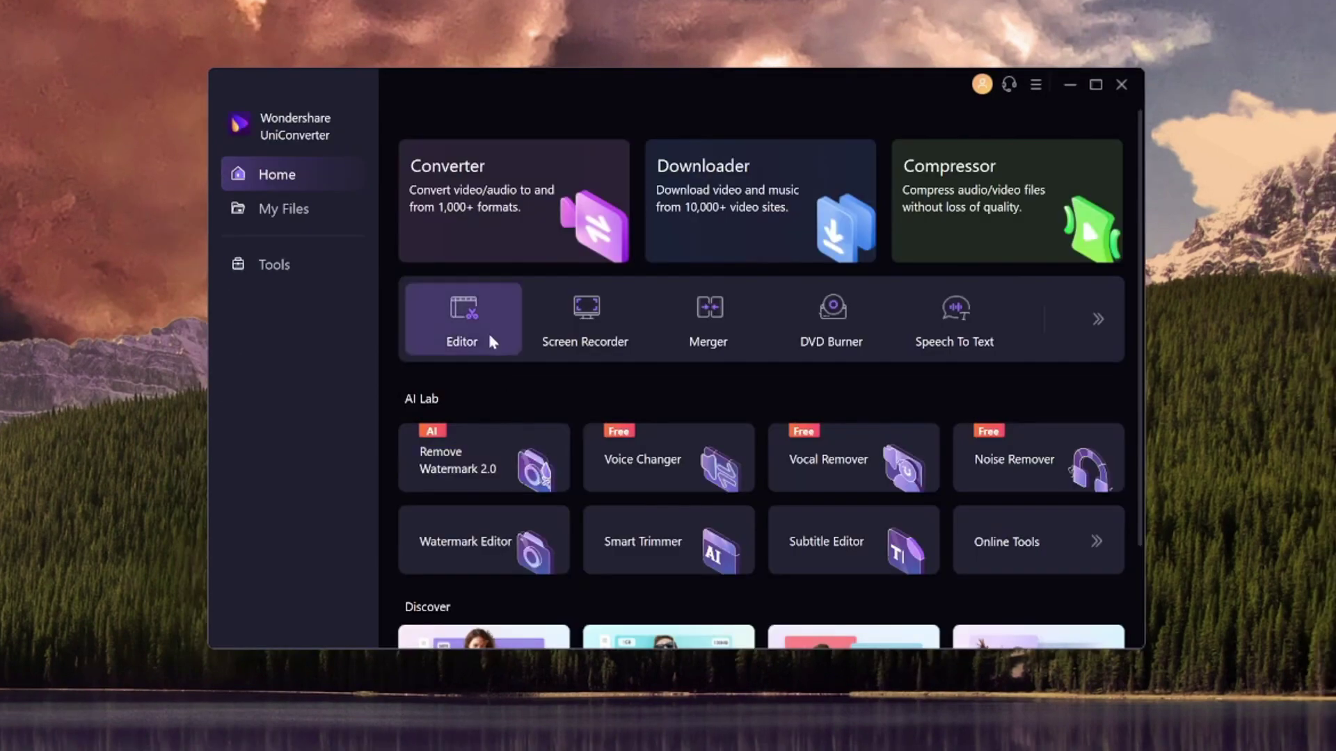
Step: Open the Editor, then scroll through the tool list from Video/Audio to AI Lab
click(465, 325)
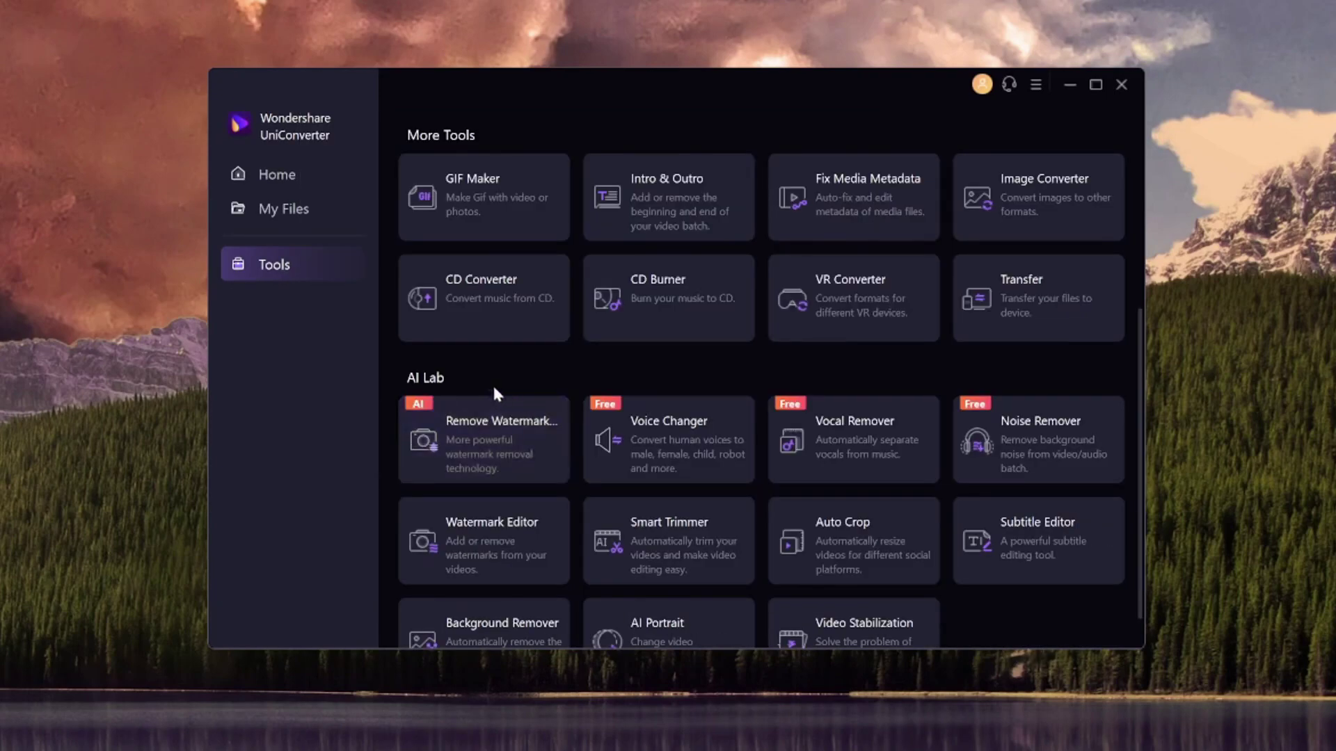
scroll(491, 383, down, 1)
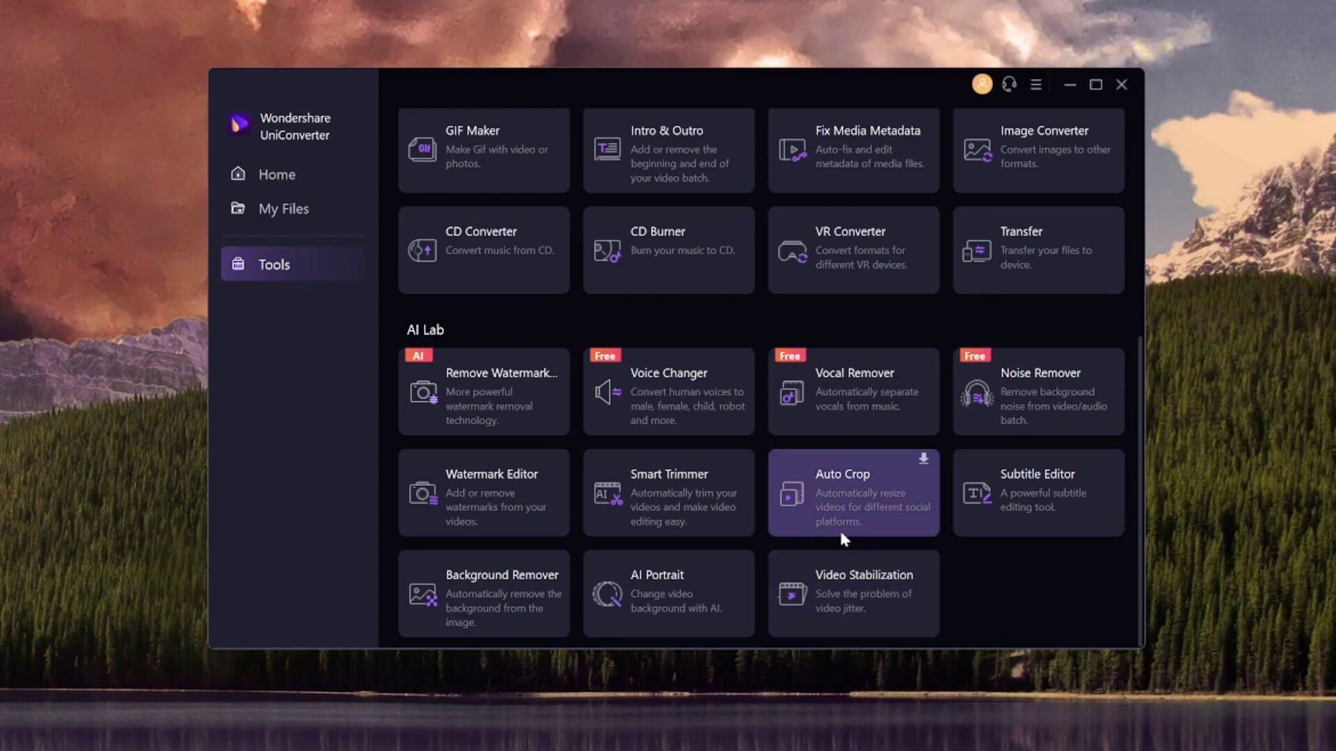
scroll(745, 425, up, 5)
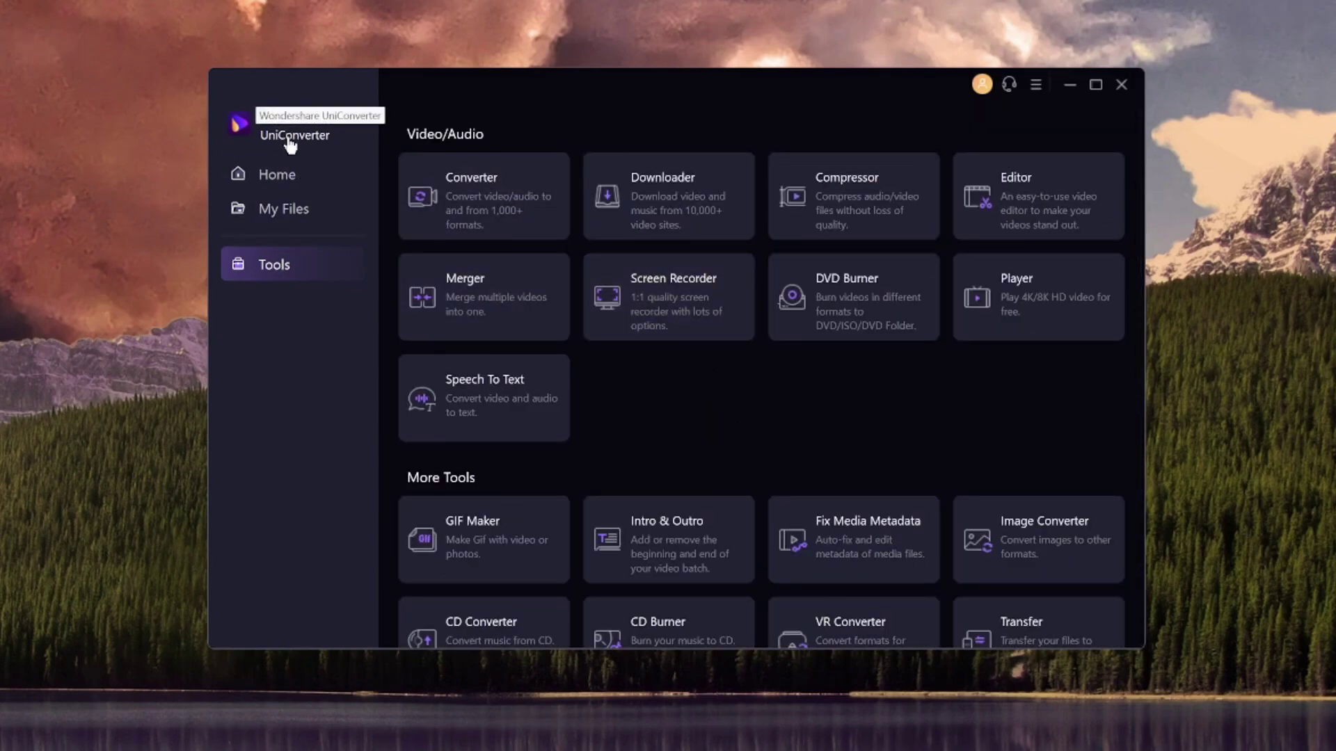
scroll(621, 350, down, 5)
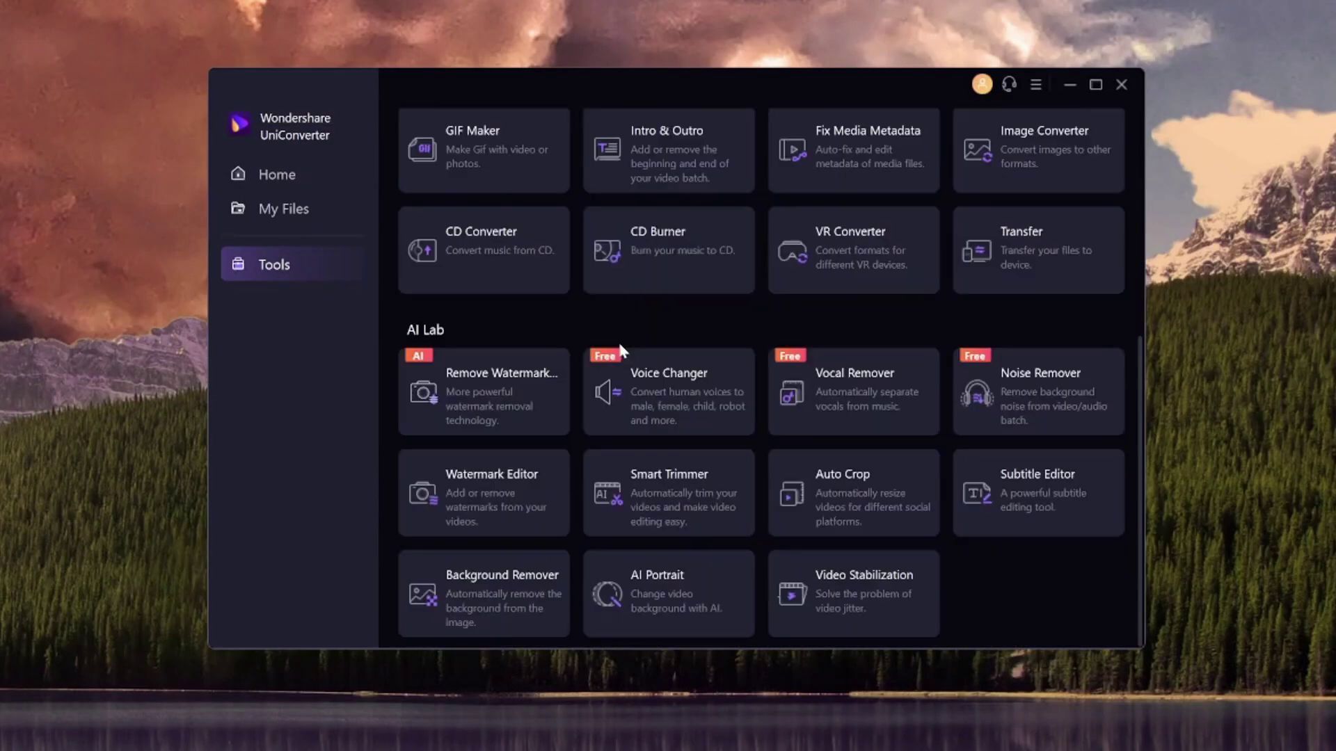
scroll(618, 349, up, 5)
scroll(780, 420, down, 3)
scroll(744, 407, up, 3)
scroll(702, 368, down, 3)
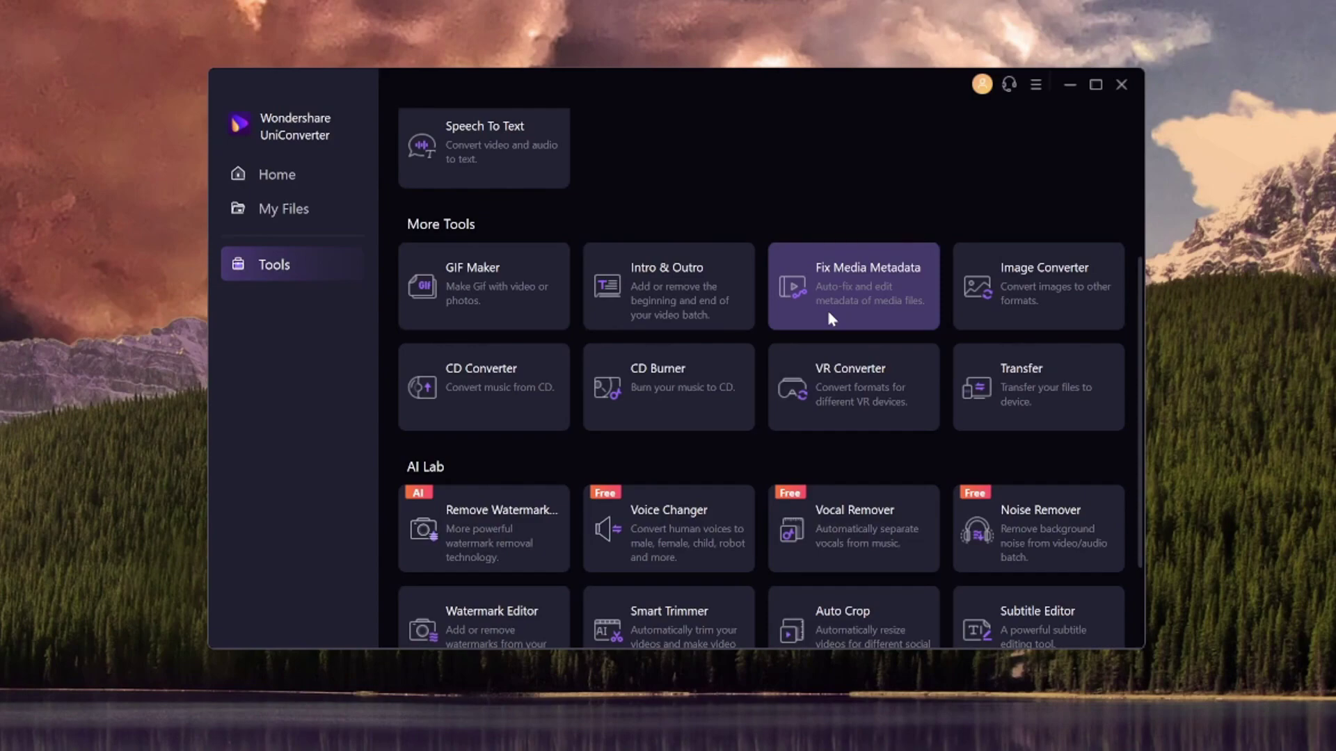
scroll(736, 327, up, 1)
scroll(737, 327, down, 3)
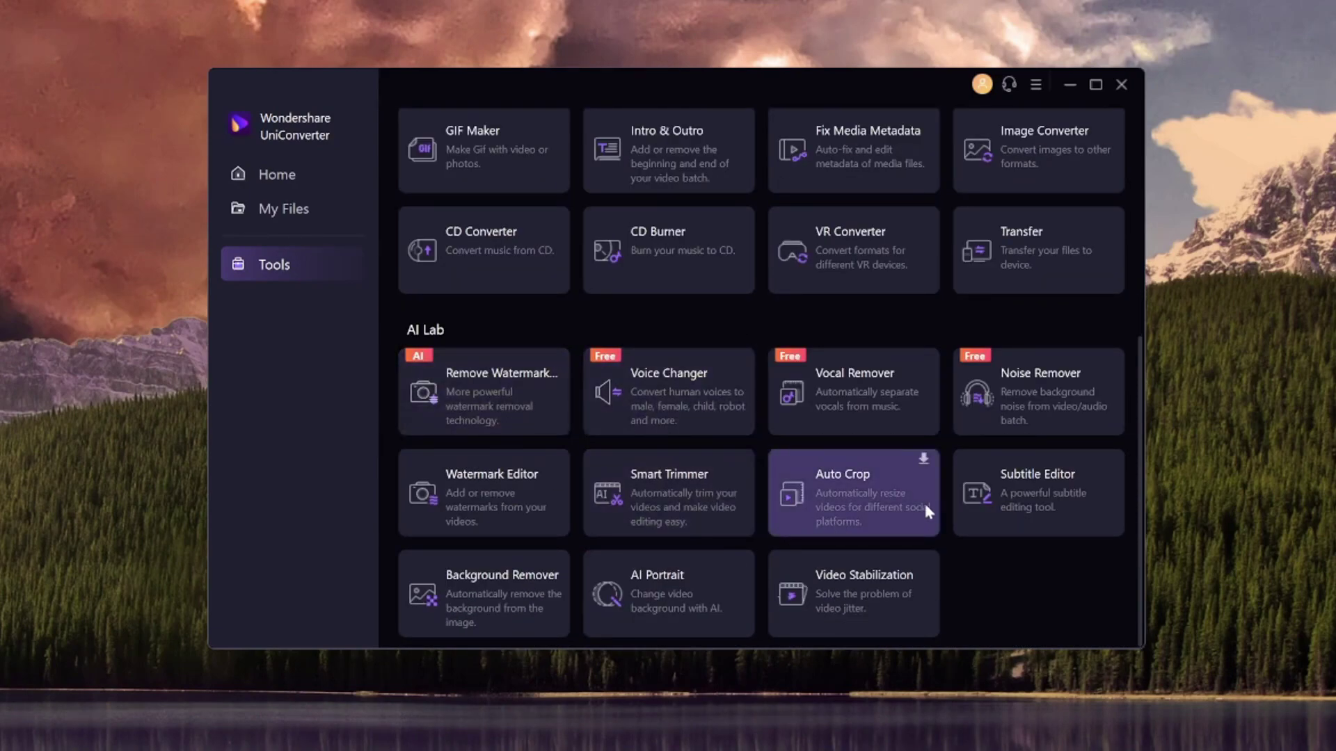
scroll(765, 396, up, 5)
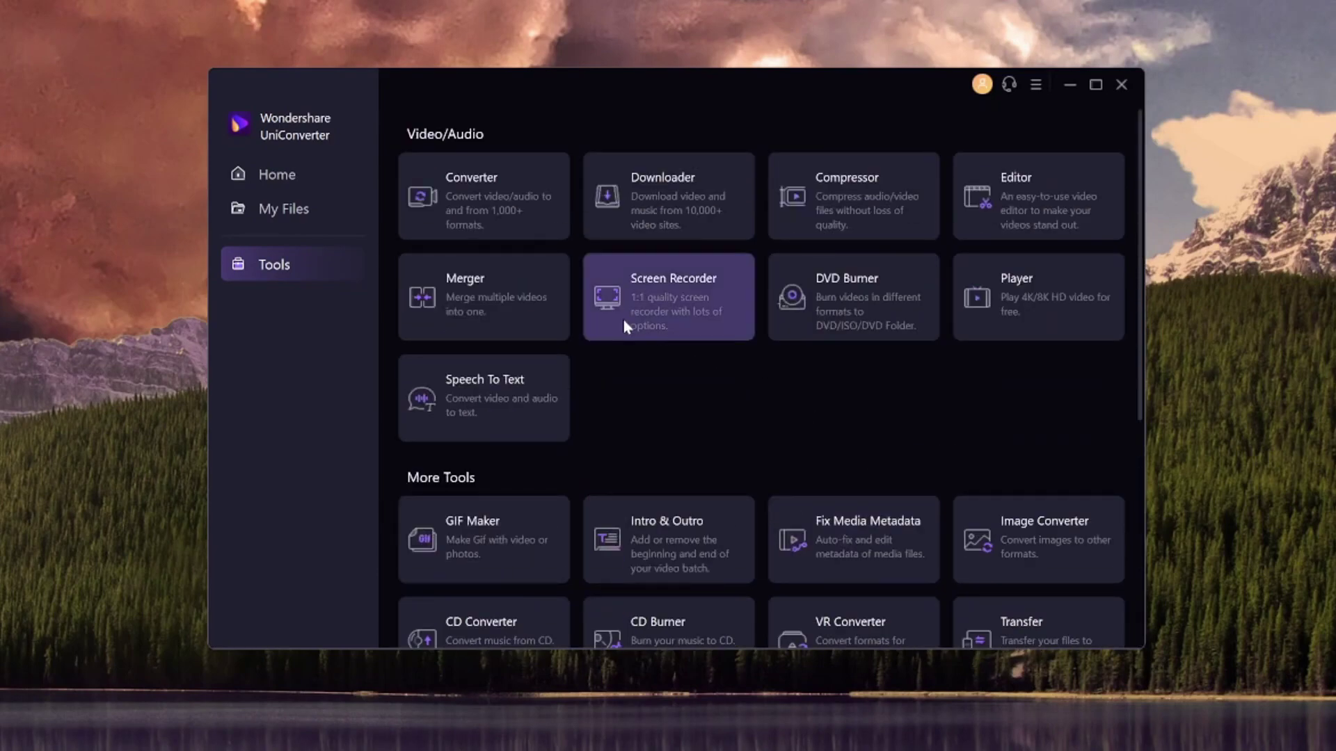
Step: Return to the Home page using the left sidebar
click(312, 174)
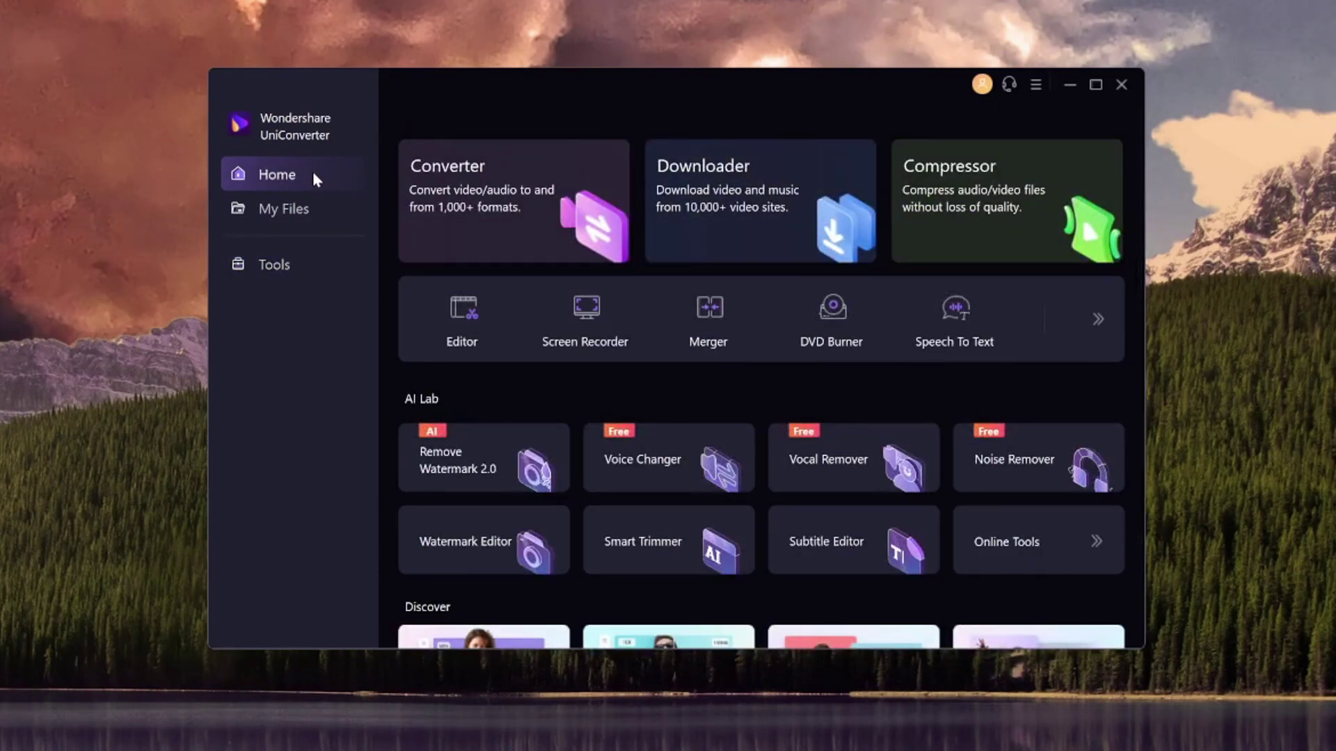